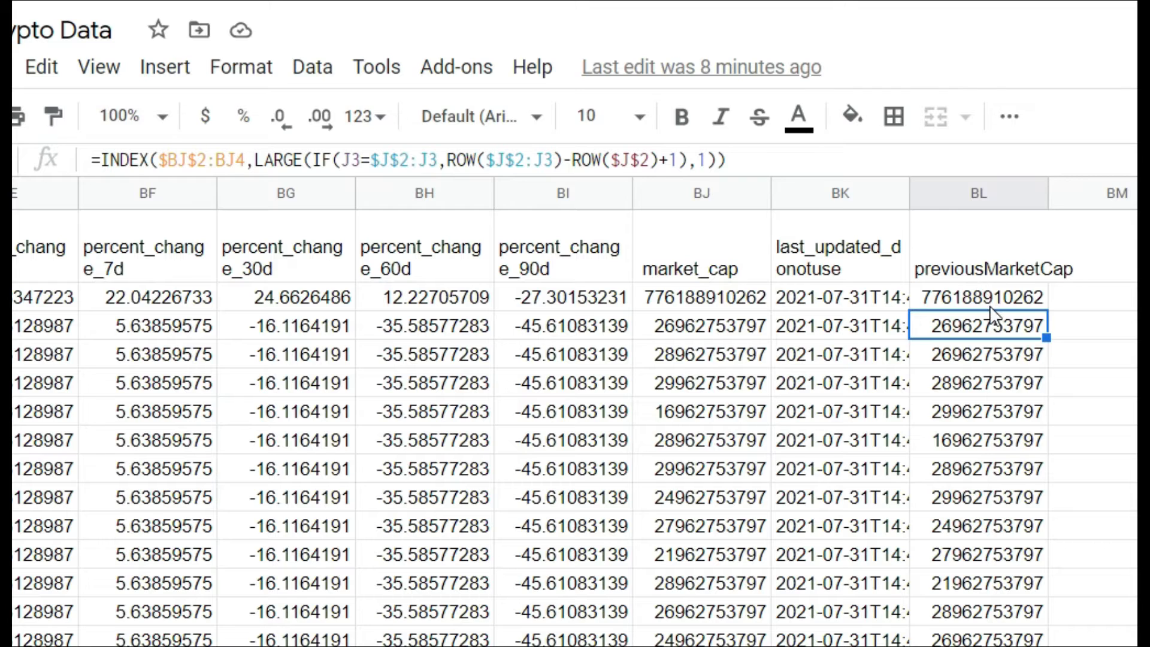
Inspect the previousMarketCap header in BL1 and the INDEX/LARGE/IF formula in cell BL3
click(983, 265)
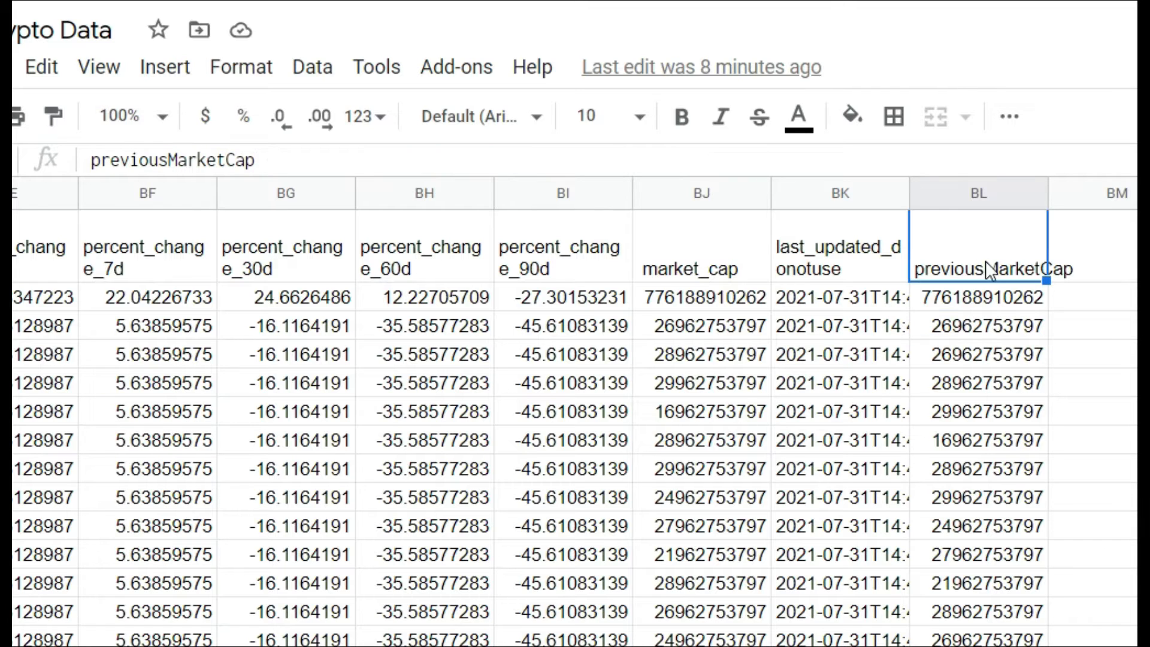
click(993, 329)
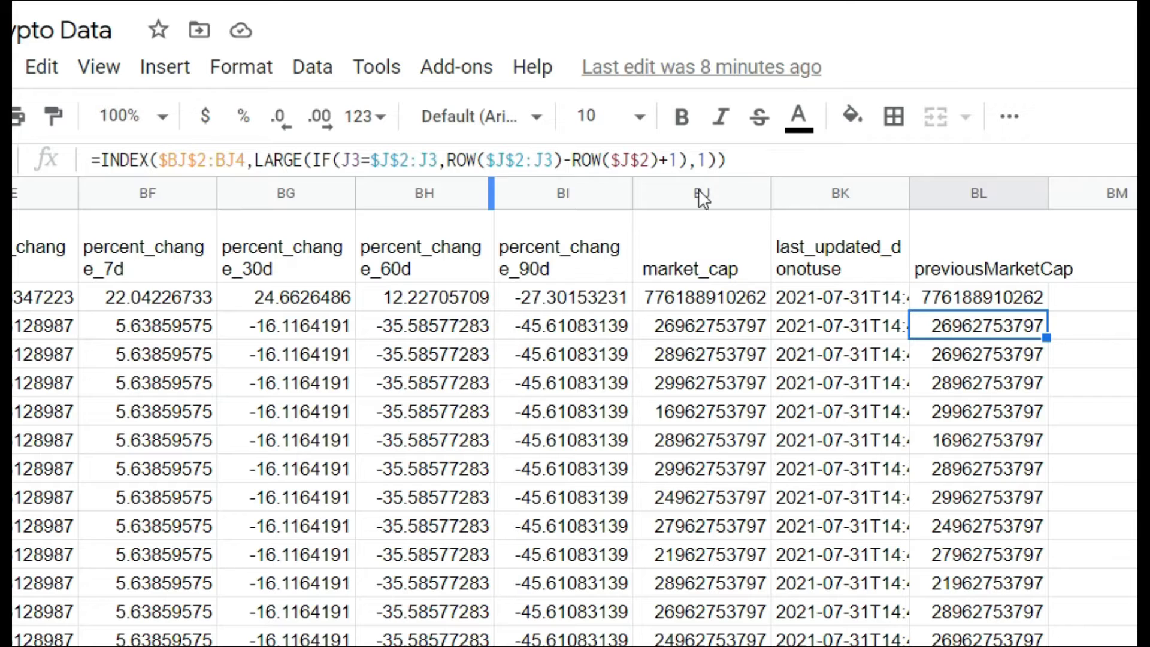
click(94, 159)
click(121, 161)
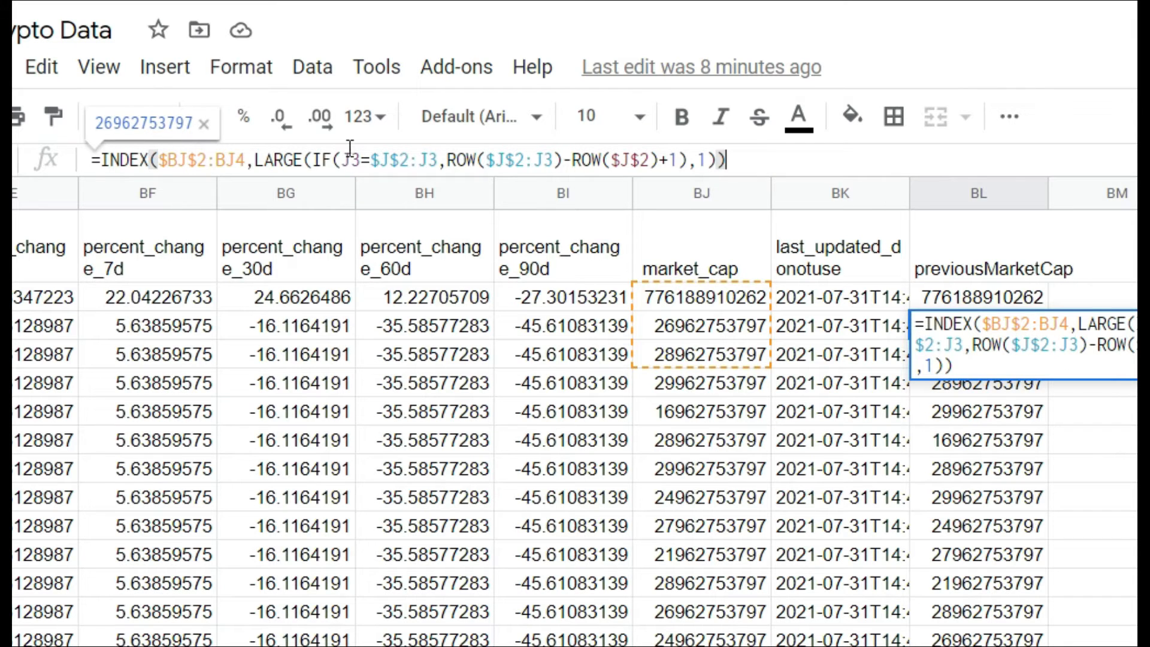
click(876, 329)
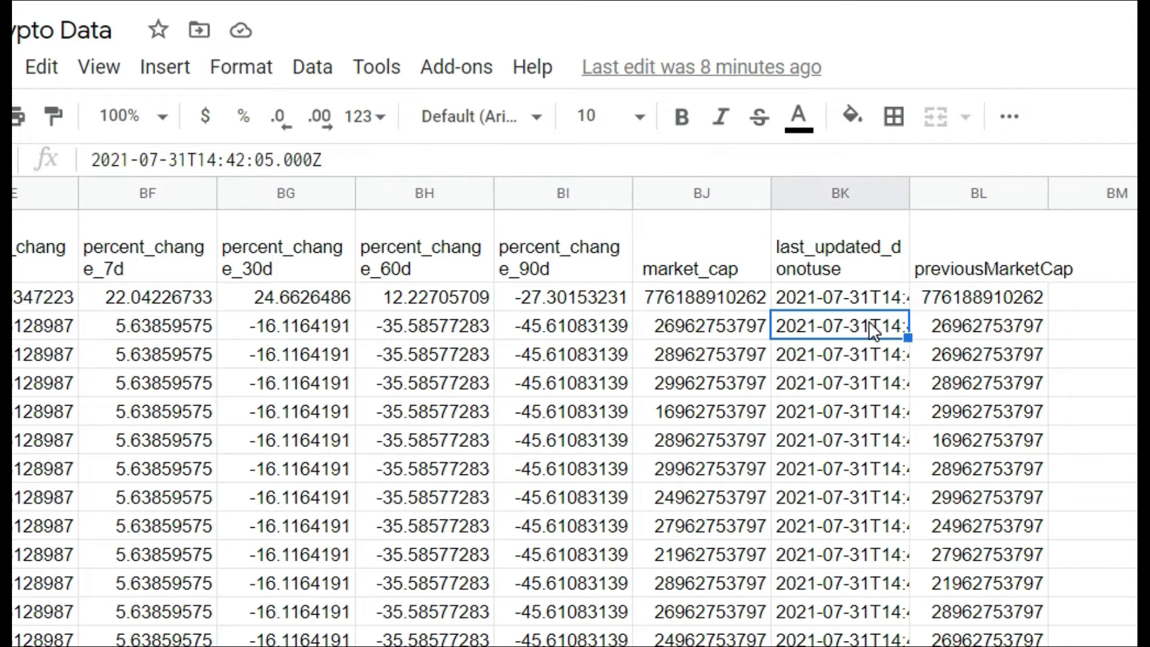
click(947, 332)
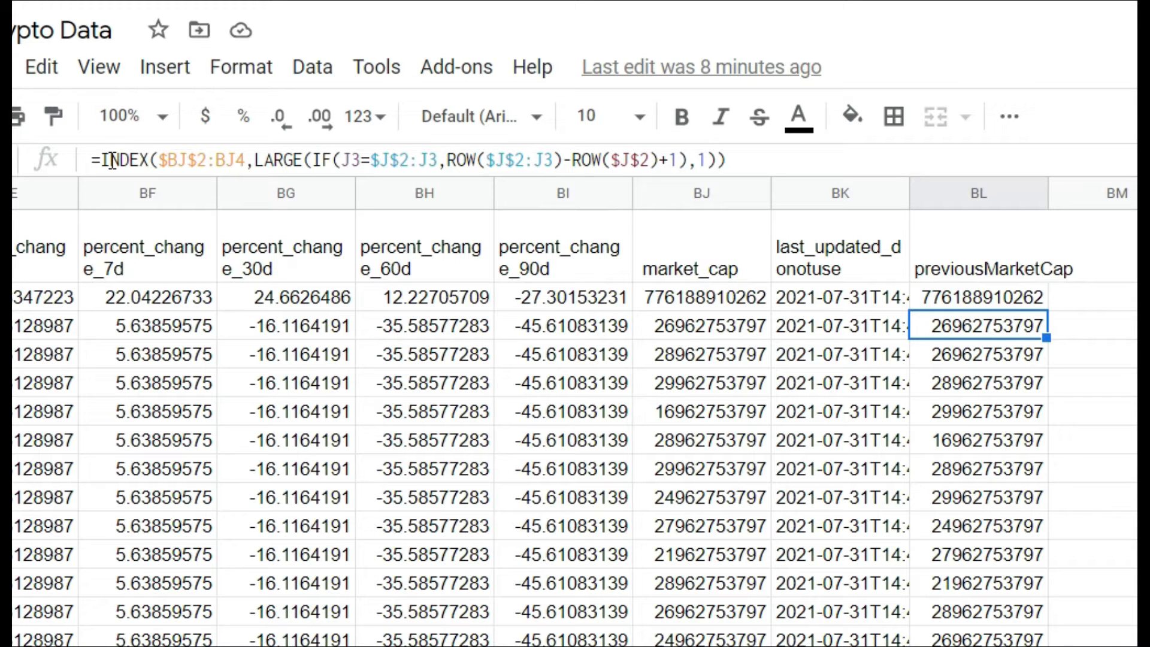
Examine the INDEX, LARGE and IF parts of the BL3 formula with their function help
click(174, 160)
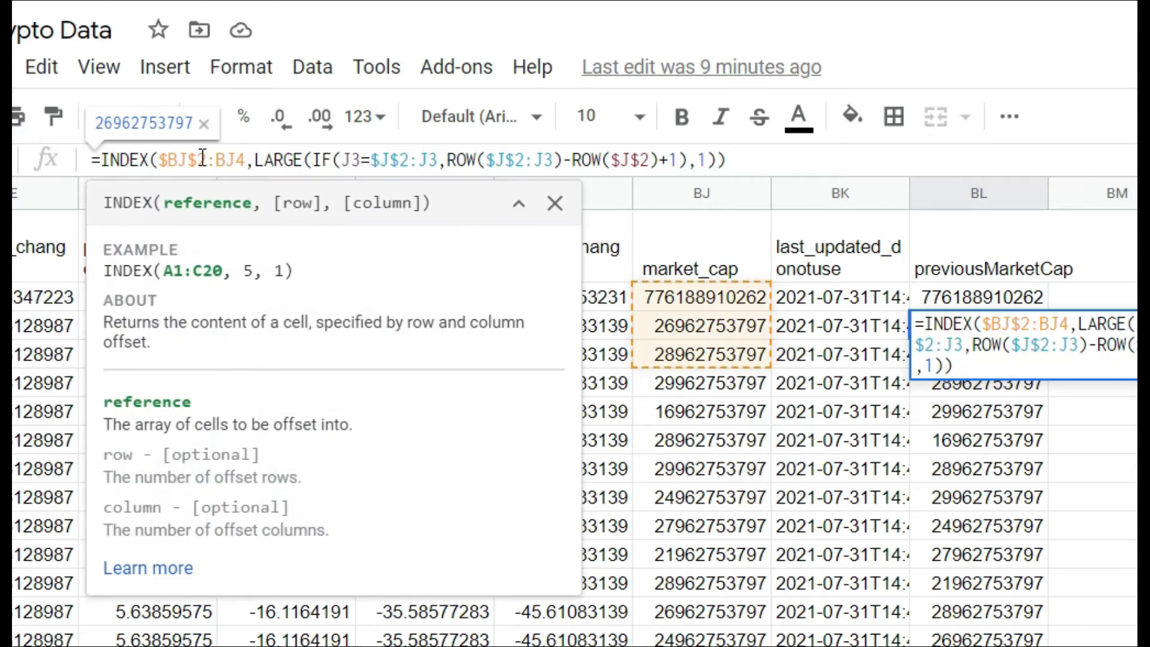
click(203, 159)
click(279, 160)
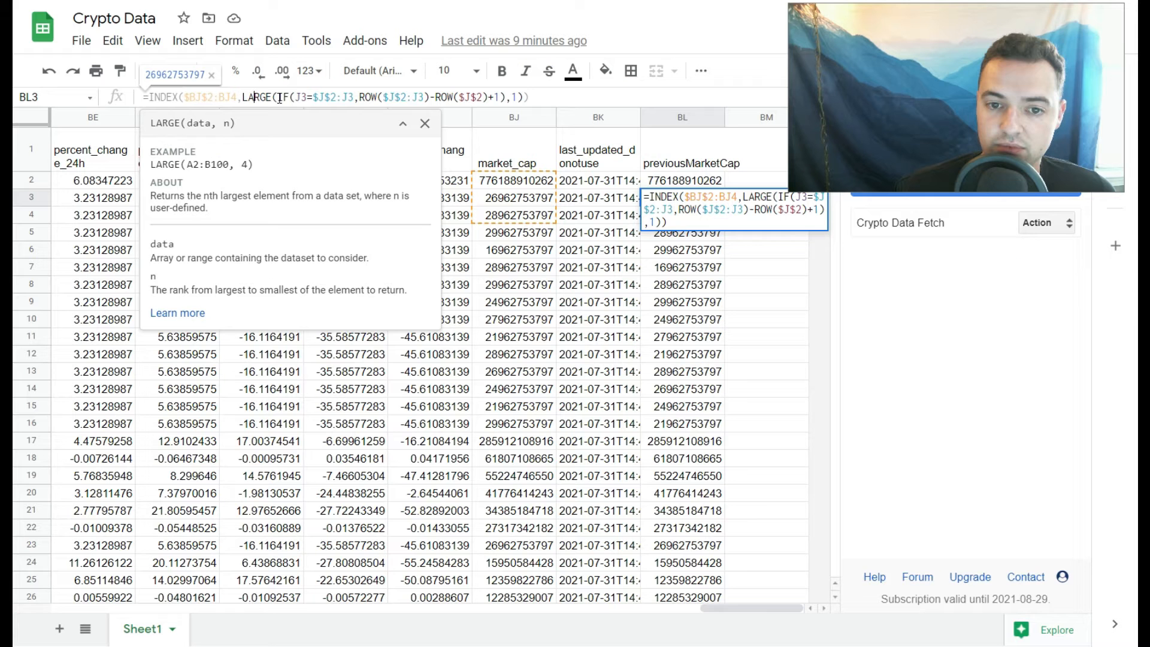
click(282, 97)
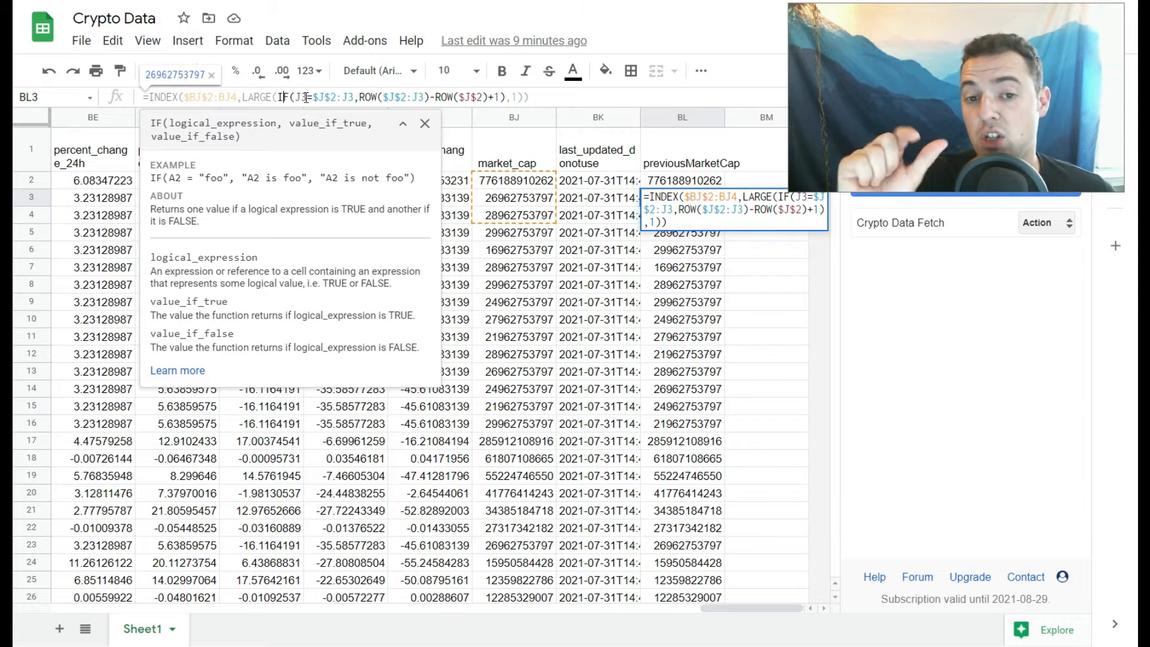
click(306, 97)
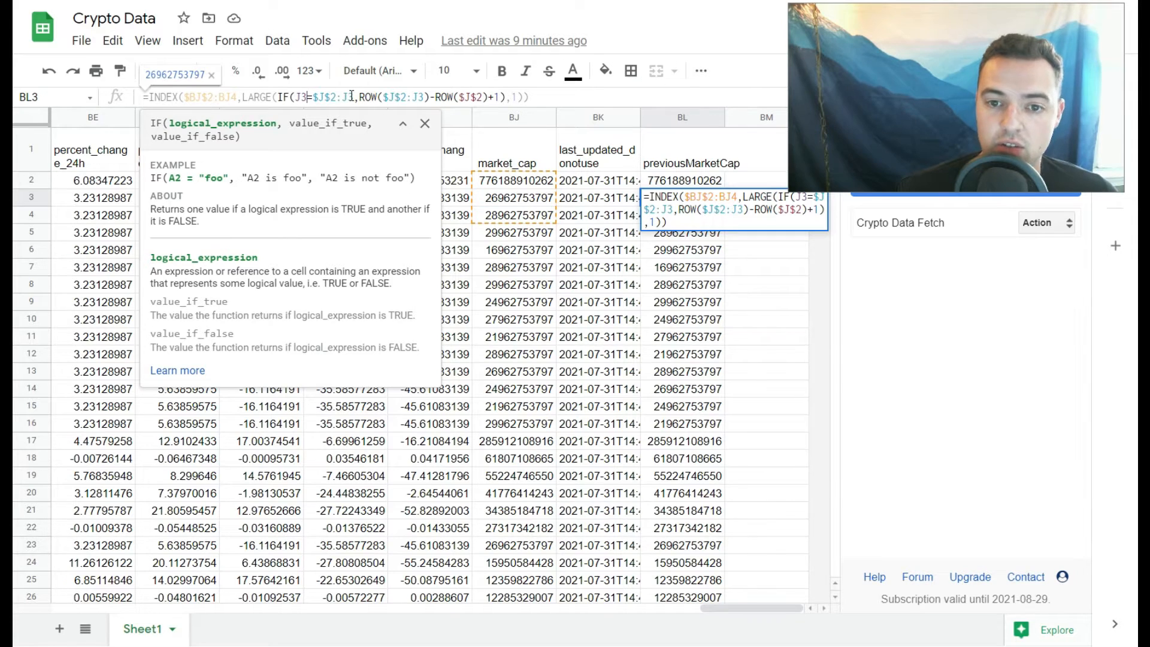
Review the symbol1 values in column J that the formula matches on, including J2 and J3, and return to the previousMarketCap column
click(40, 185)
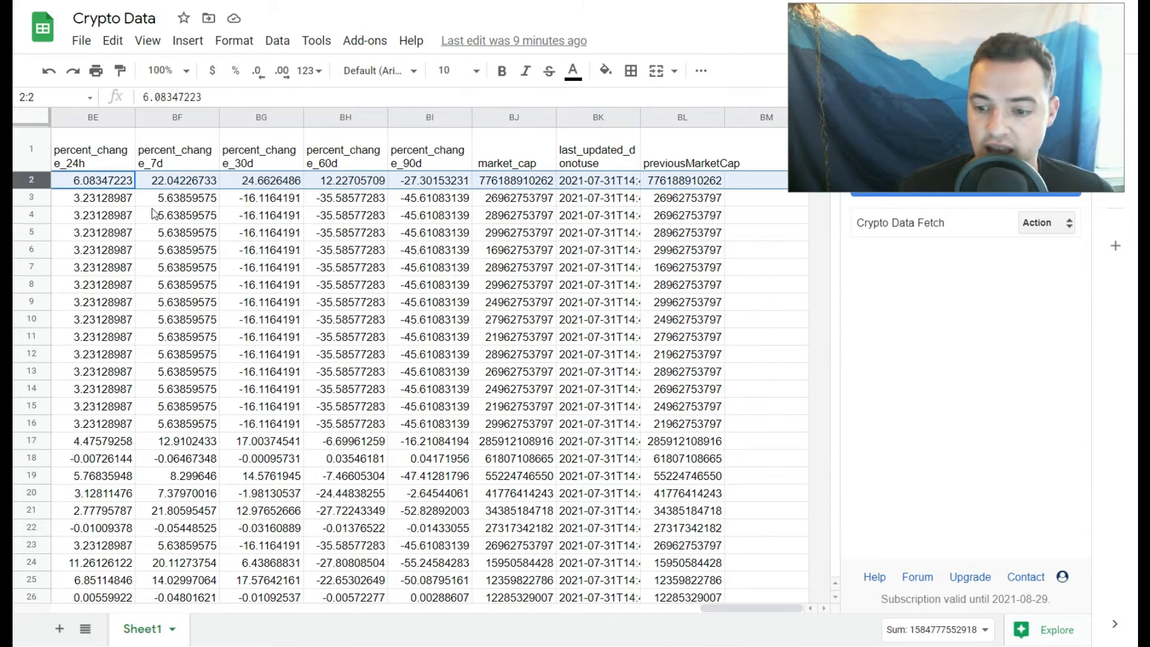
drag(777, 610, 232, 593)
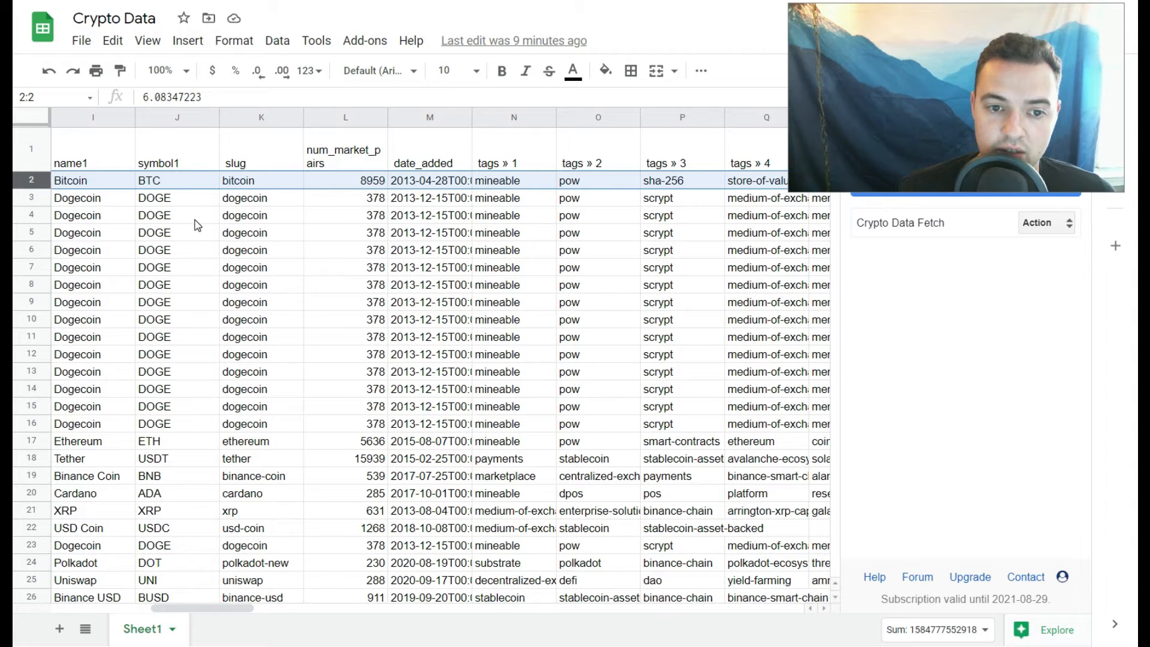
click(155, 205)
click(167, 118)
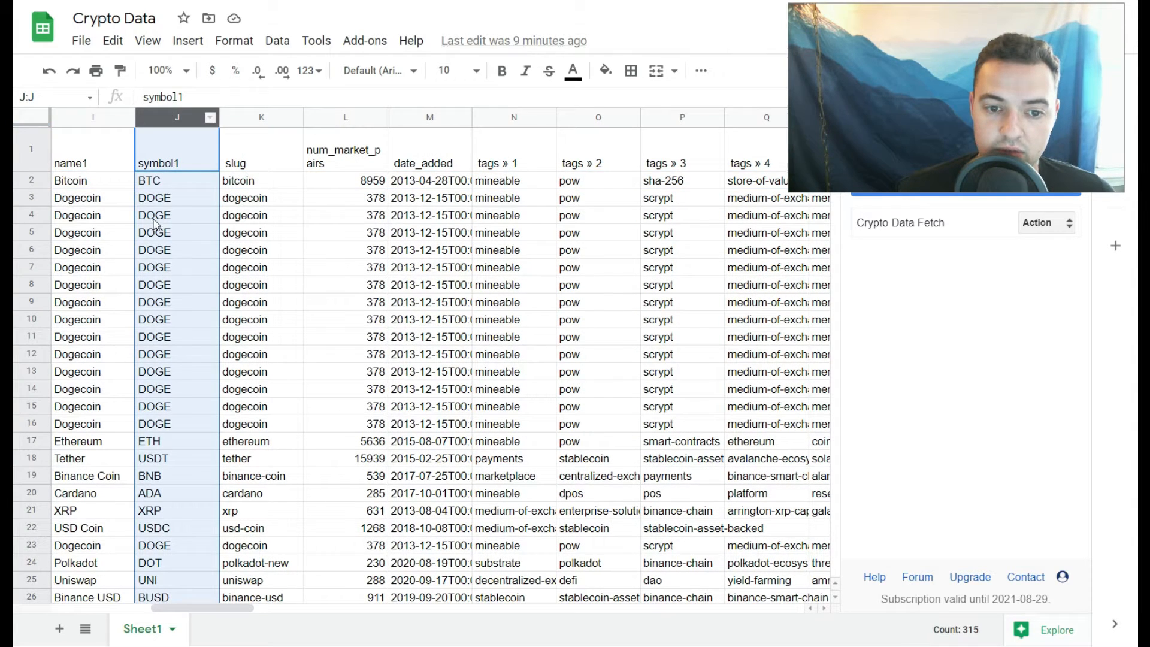
click(161, 187)
click(157, 199)
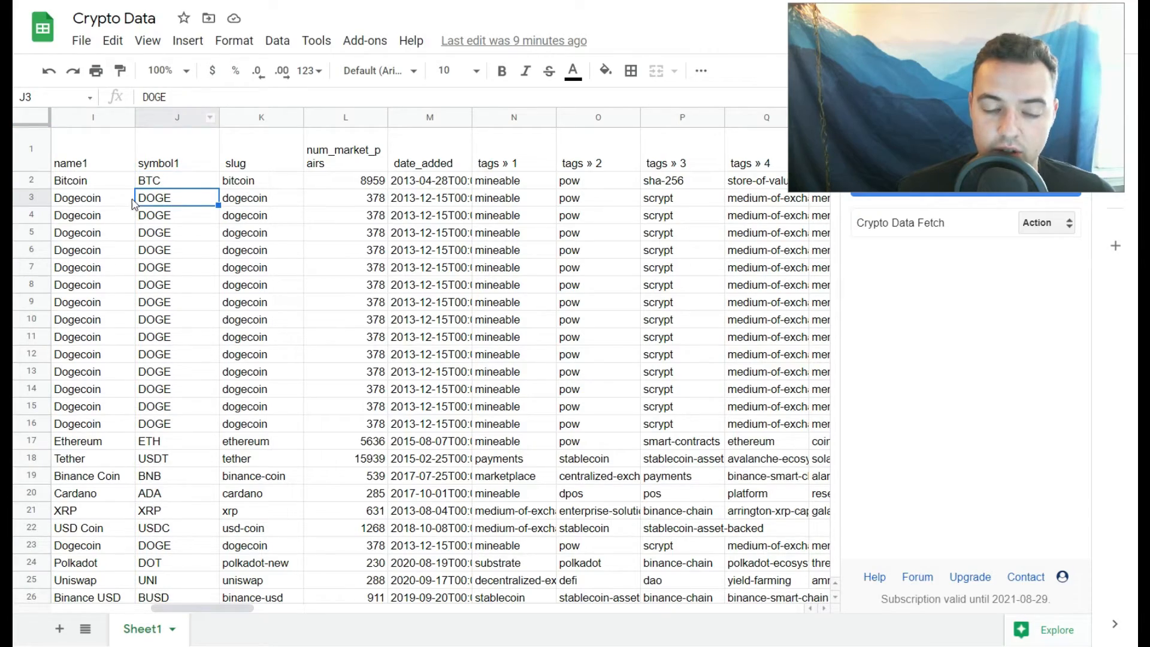
drag(249, 608, 803, 617)
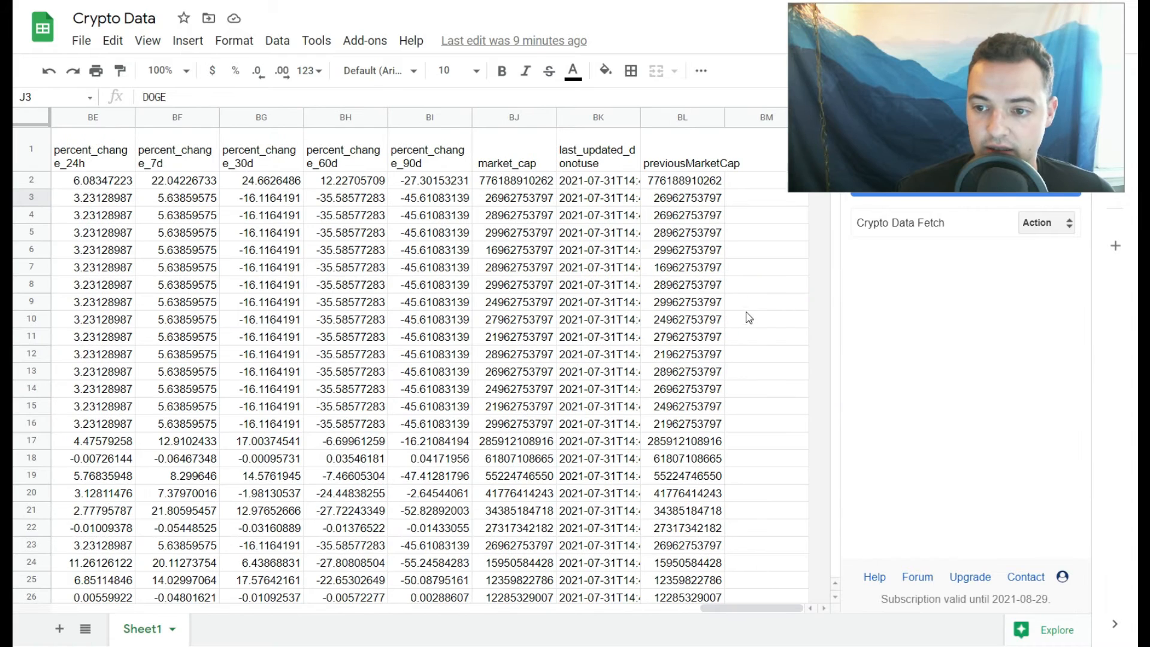
Examine the ROW($J$2:J3)-ROW($J$2)+1 part of the BL3 formula, leaving the formula as it is
click(689, 199)
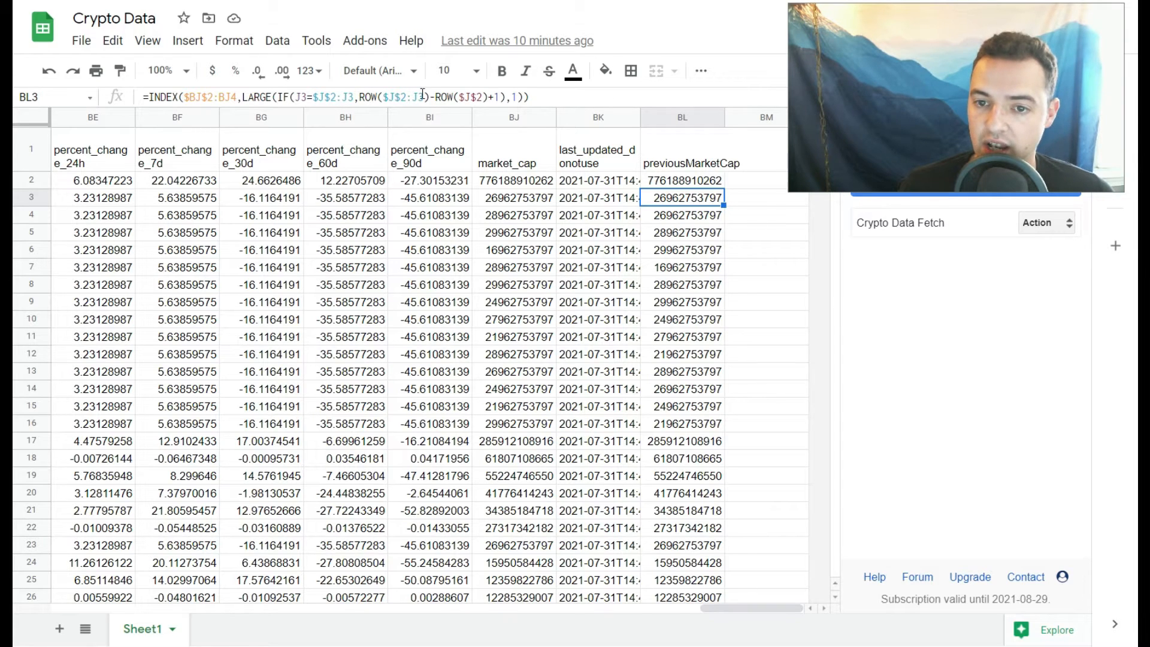
click(452, 98)
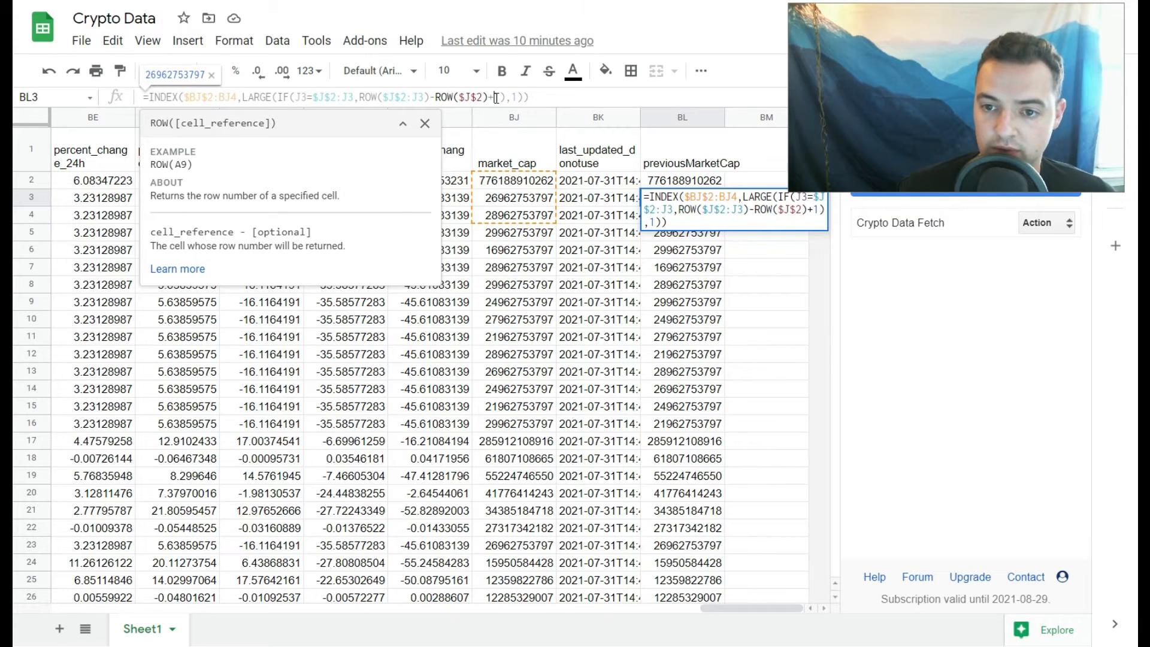
click(496, 98)
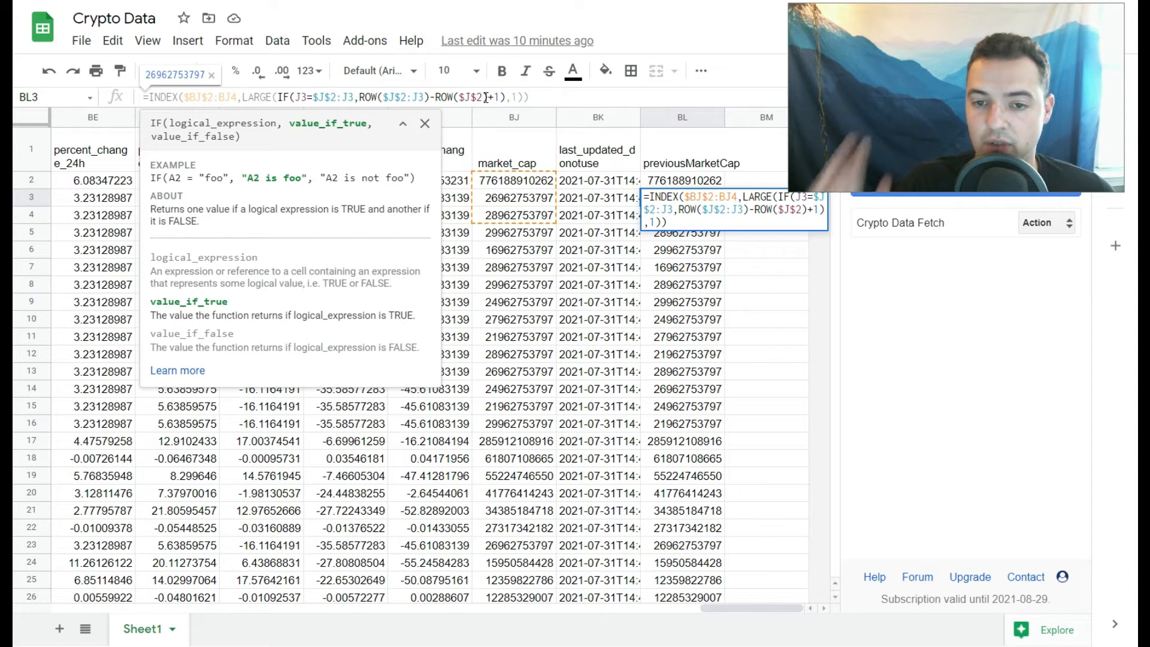
click(535, 96)
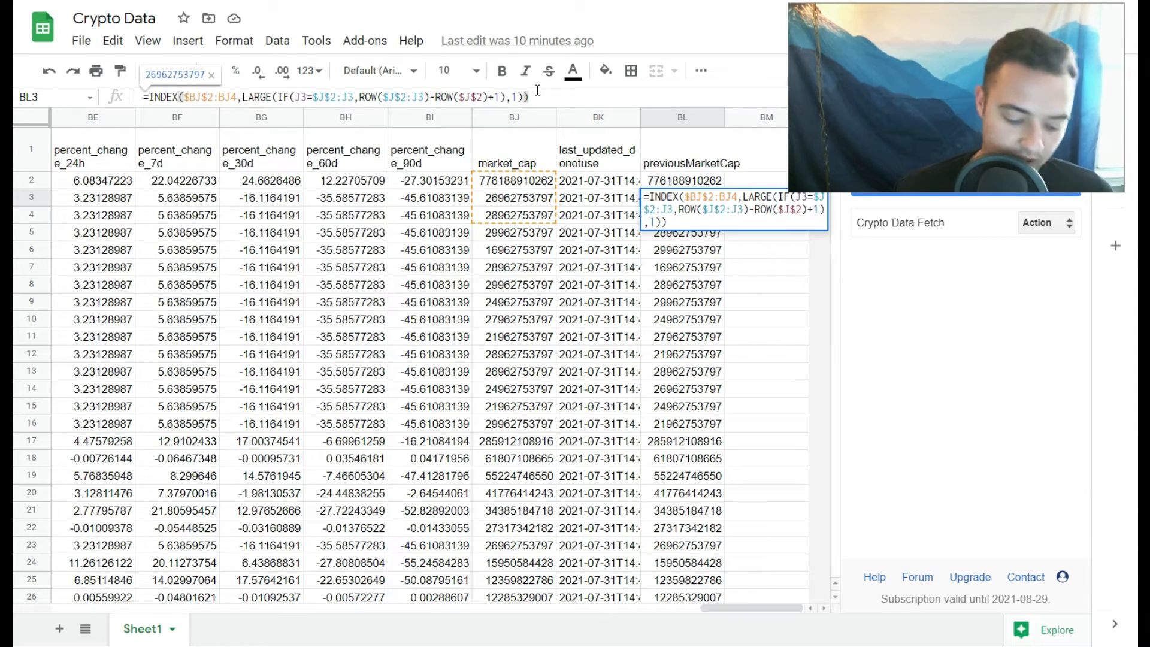
key(Return)
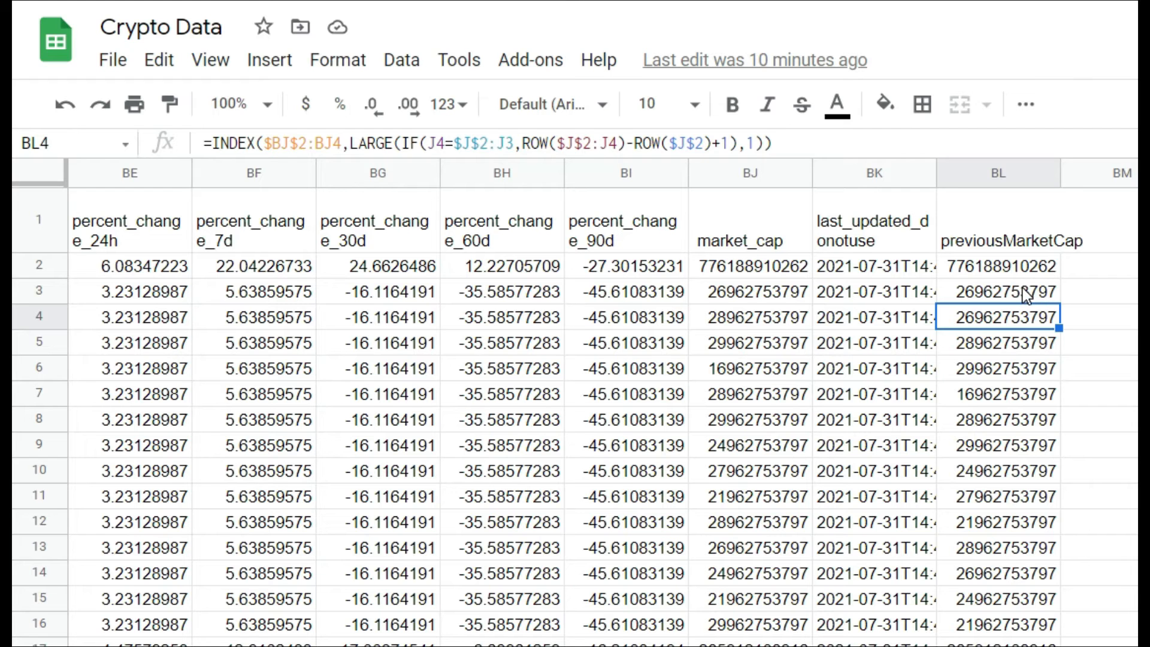
Compare the previousMarketCap in BL3 with the market_cap in BJ3
click(1027, 294)
key(Left)
key(Left)
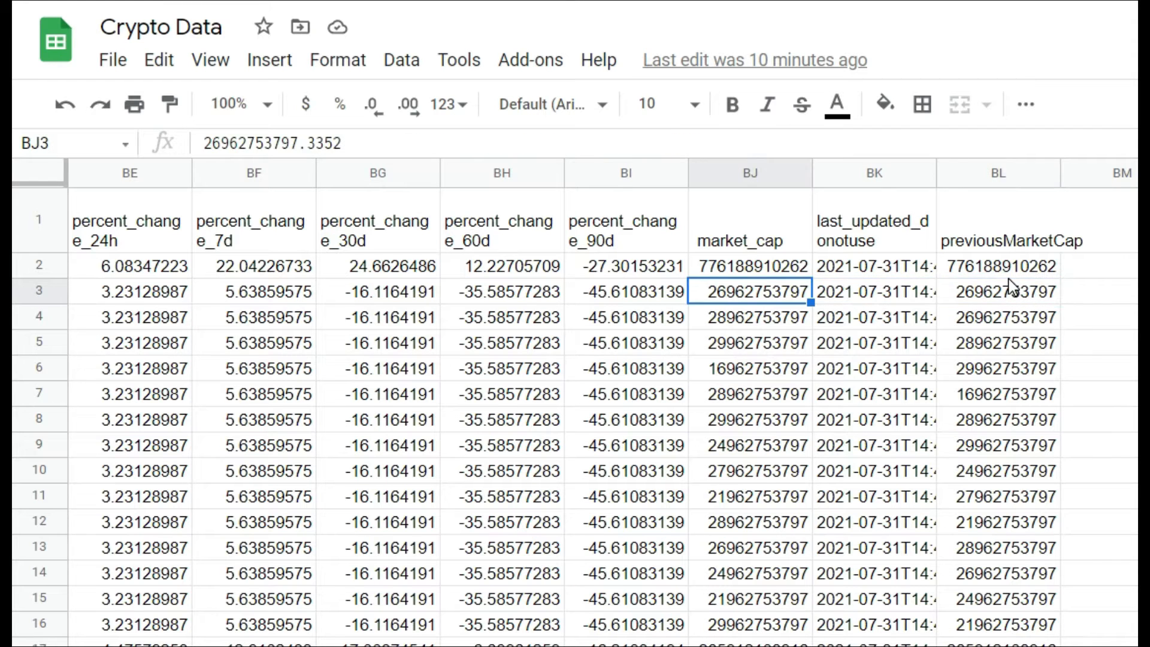
click(1012, 290)
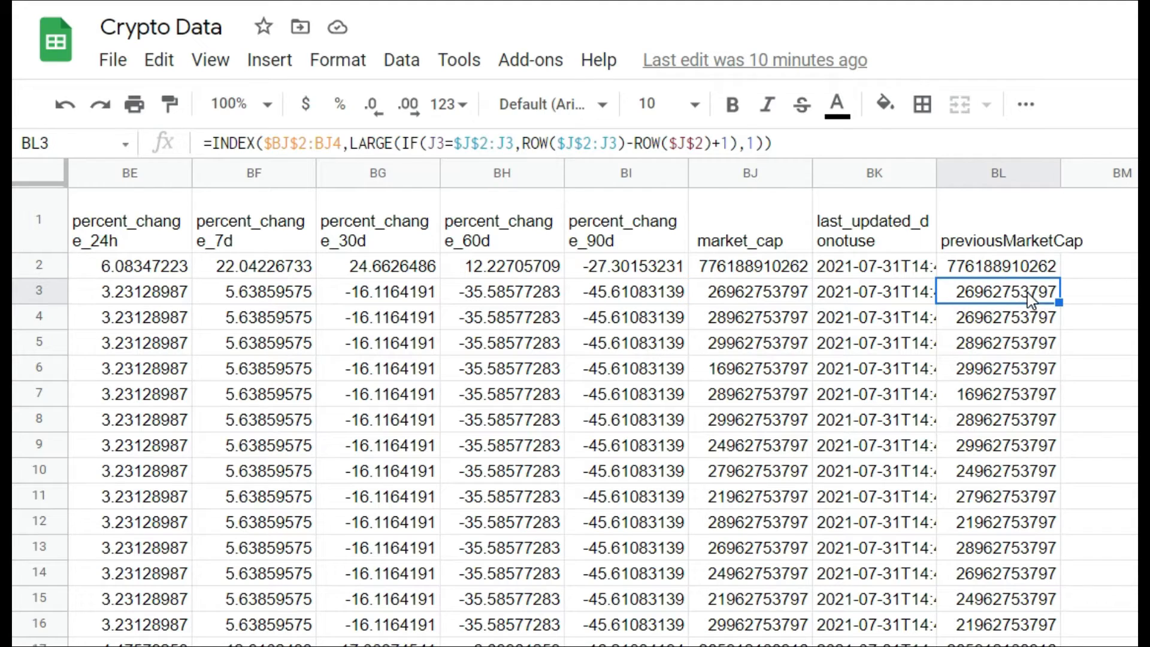
click(781, 294)
click(963, 294)
Check the last_updated dates in column BA, and return to cell BL3
drag(1018, 266, 629, 227)
drag(90, 133, 270, 200)
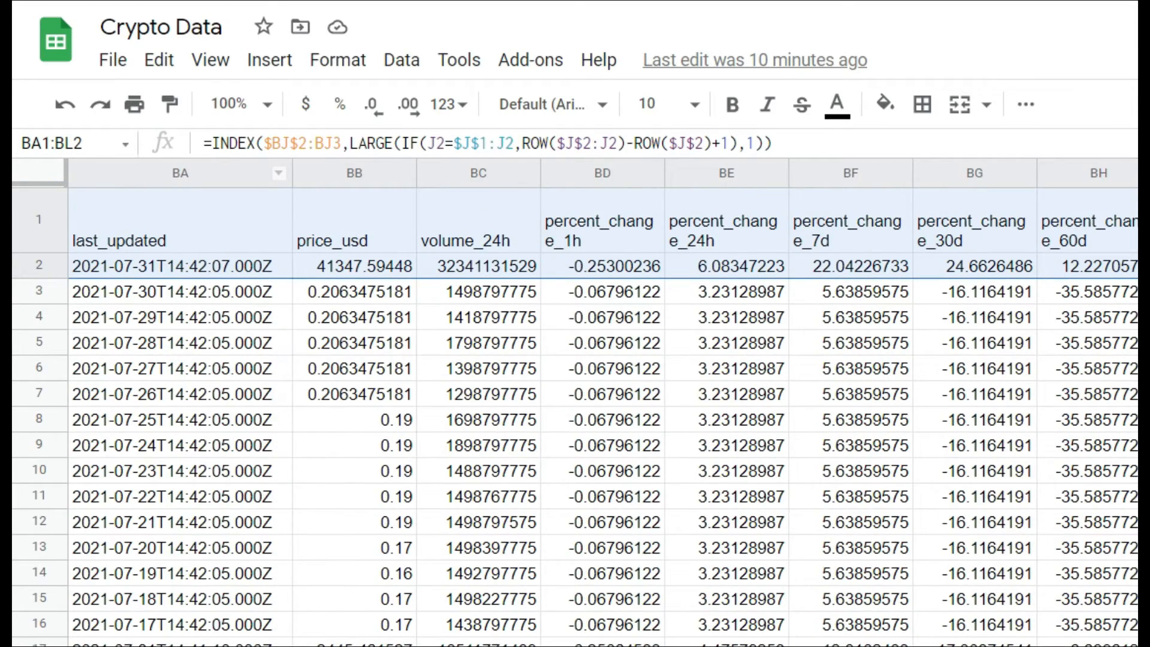
scroll(603, 413, right, 5)
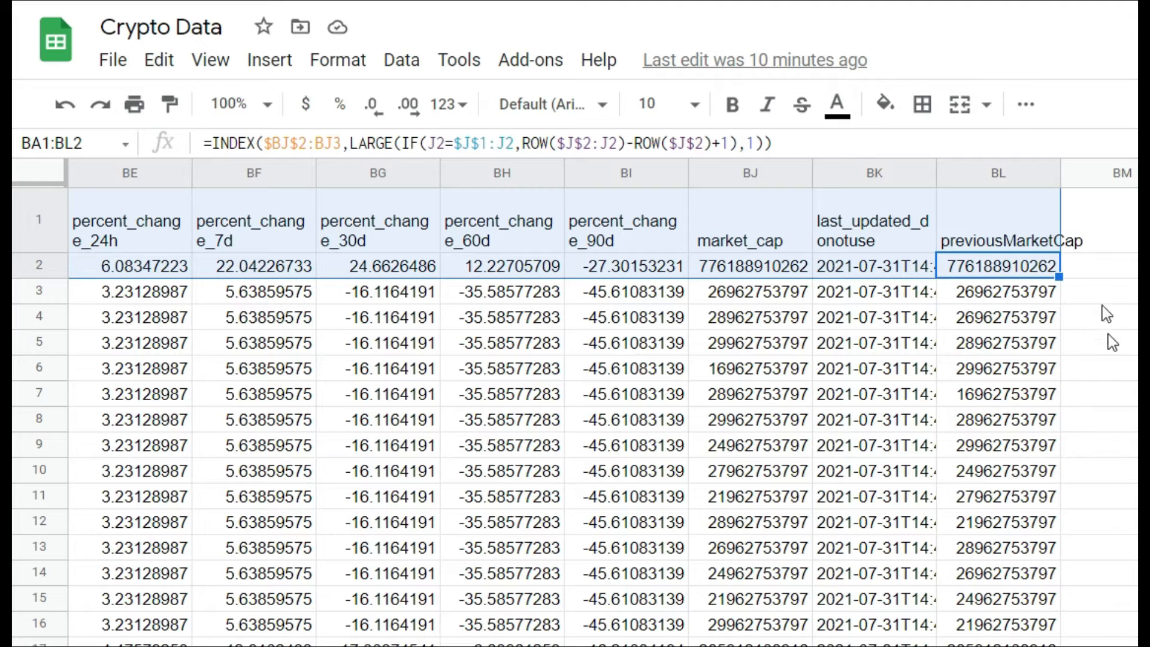
click(987, 295)
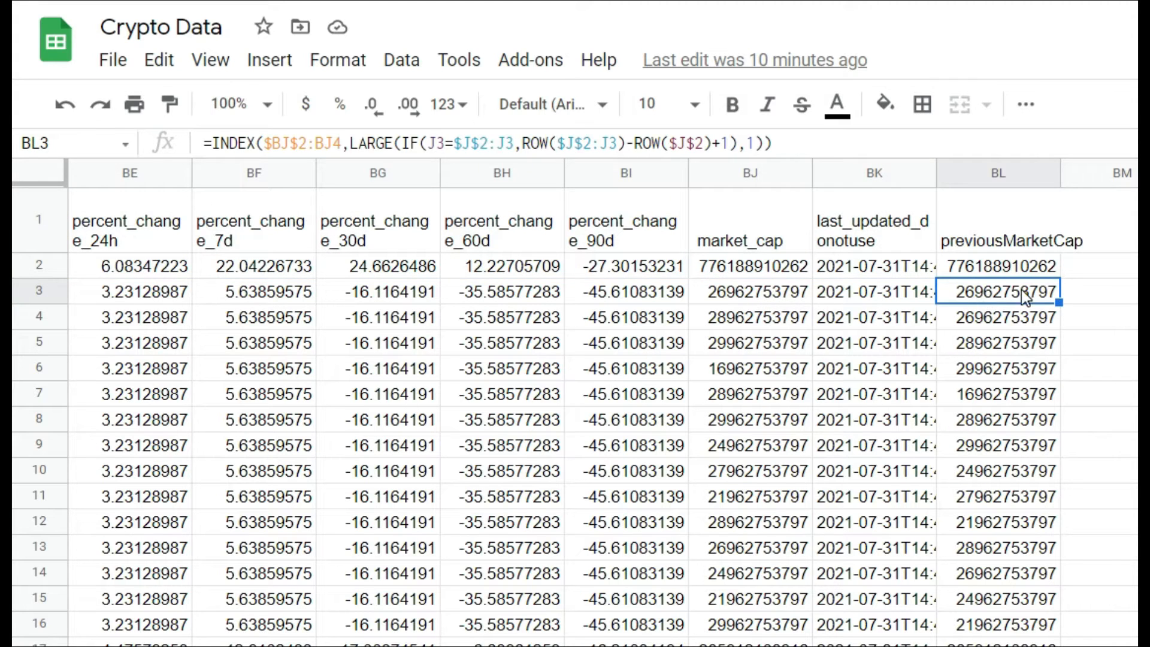
Compare the previousMarketCap in BL4 with the market_cap values in BJ3 and BJ4
click(999, 318)
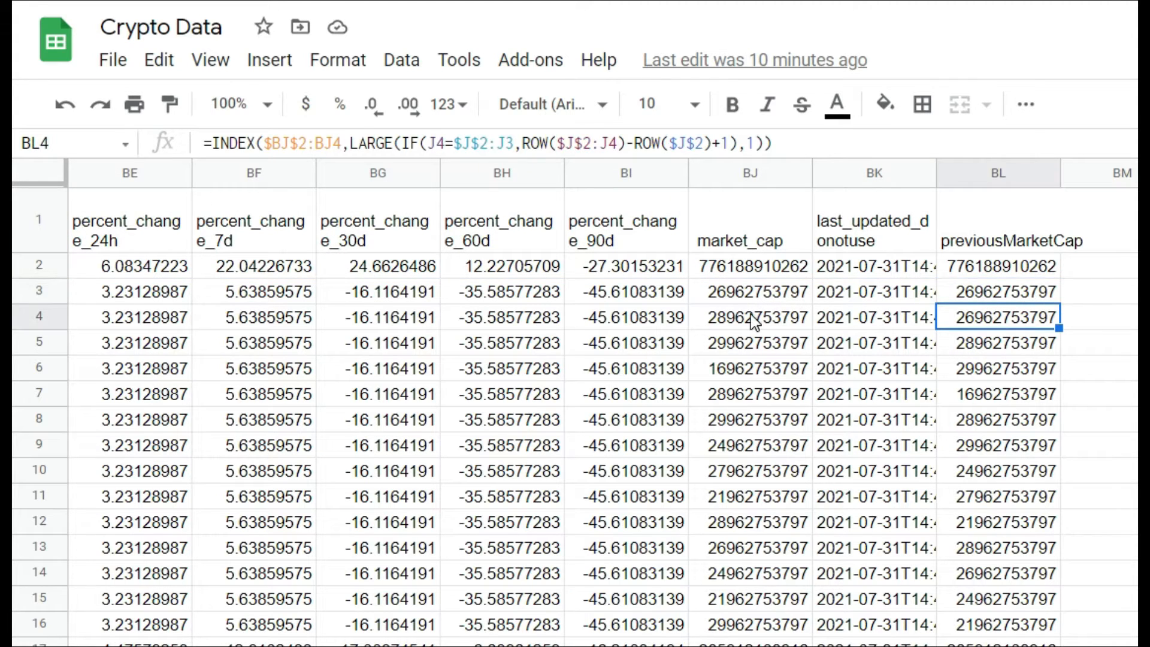
click(750, 315)
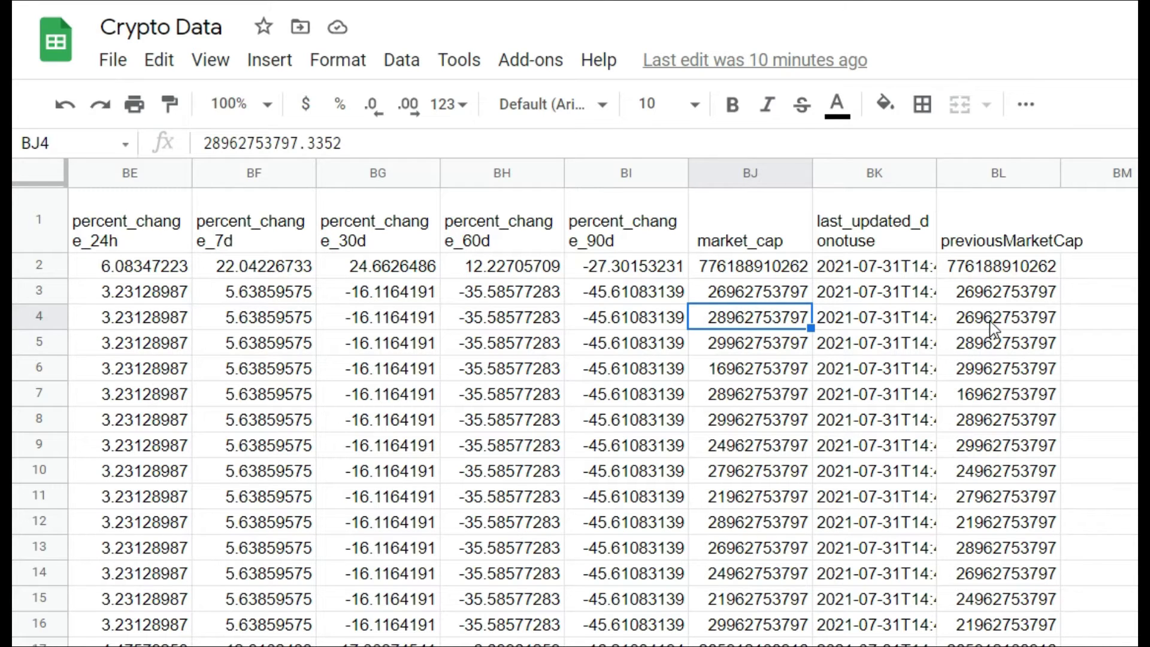
click(956, 326)
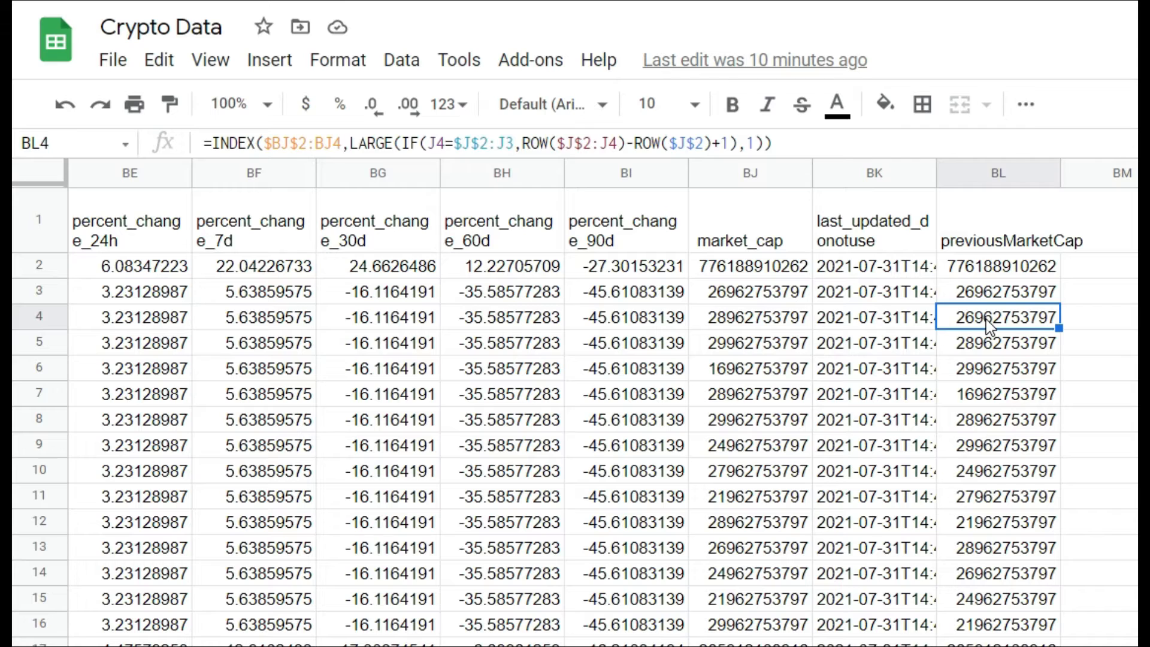
click(768, 300)
click(759, 319)
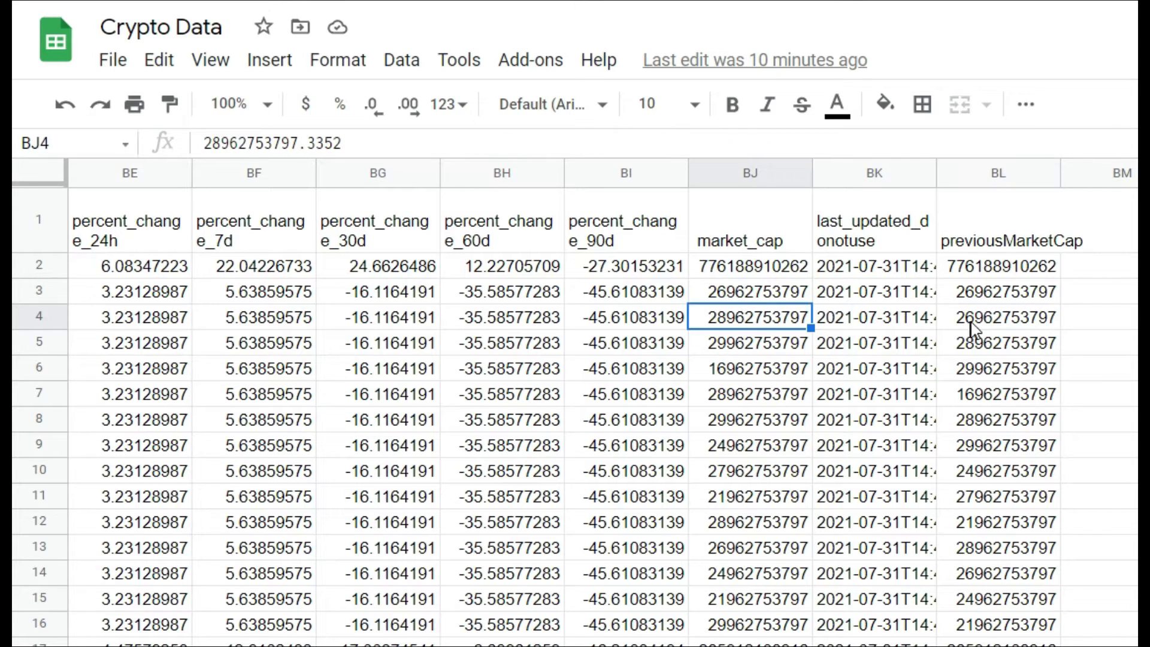
click(976, 325)
Compare the previousMarketCap in BL5 with the market_cap values in BJ5 and BJ4
click(979, 350)
click(743, 340)
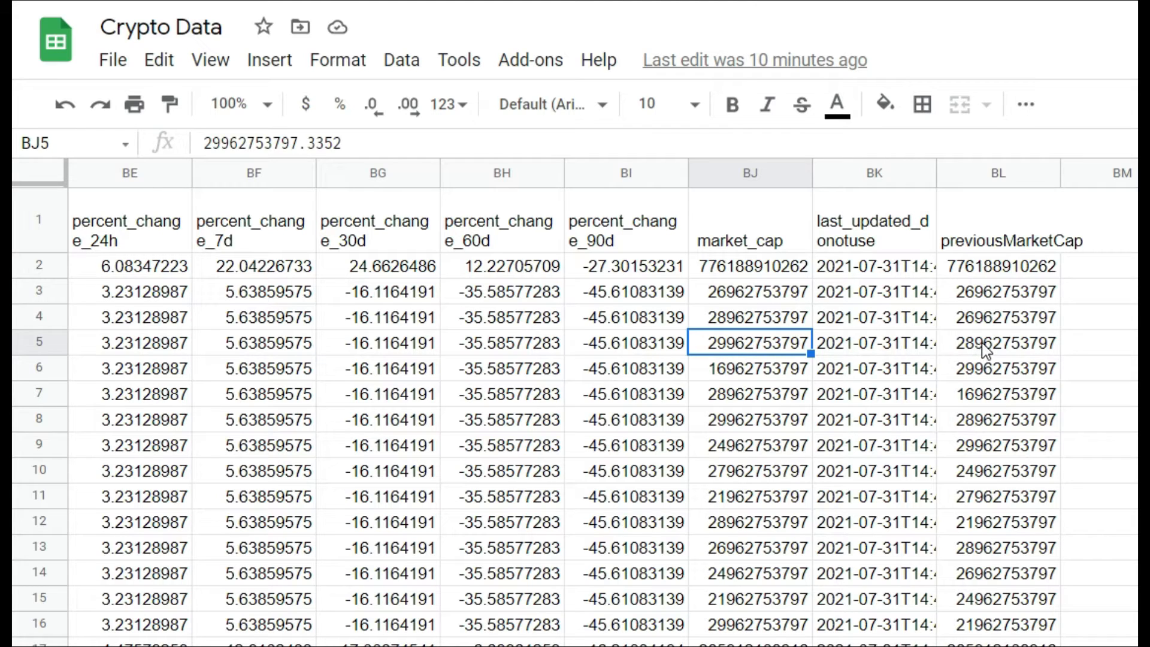
click(986, 350)
click(807, 327)
click(991, 348)
click(787, 314)
click(980, 345)
click(761, 318)
click(965, 348)
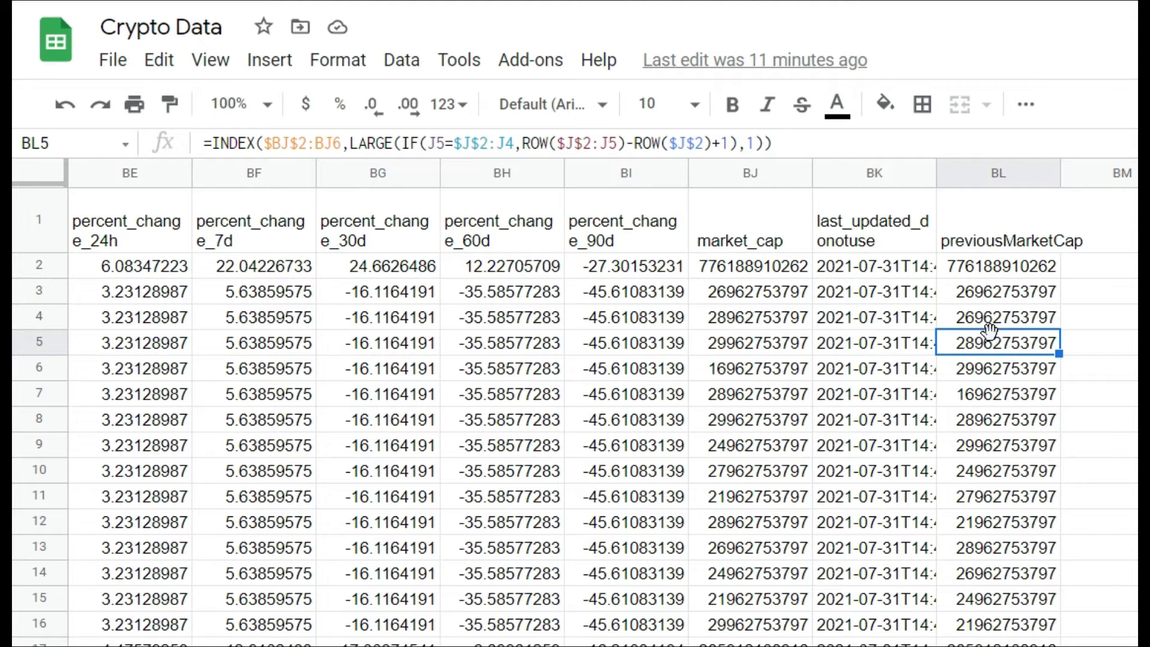
Compare the previousMarketCap formulas in cells BL2, BL3 and BL4 to see how their ranges differ
click(989, 272)
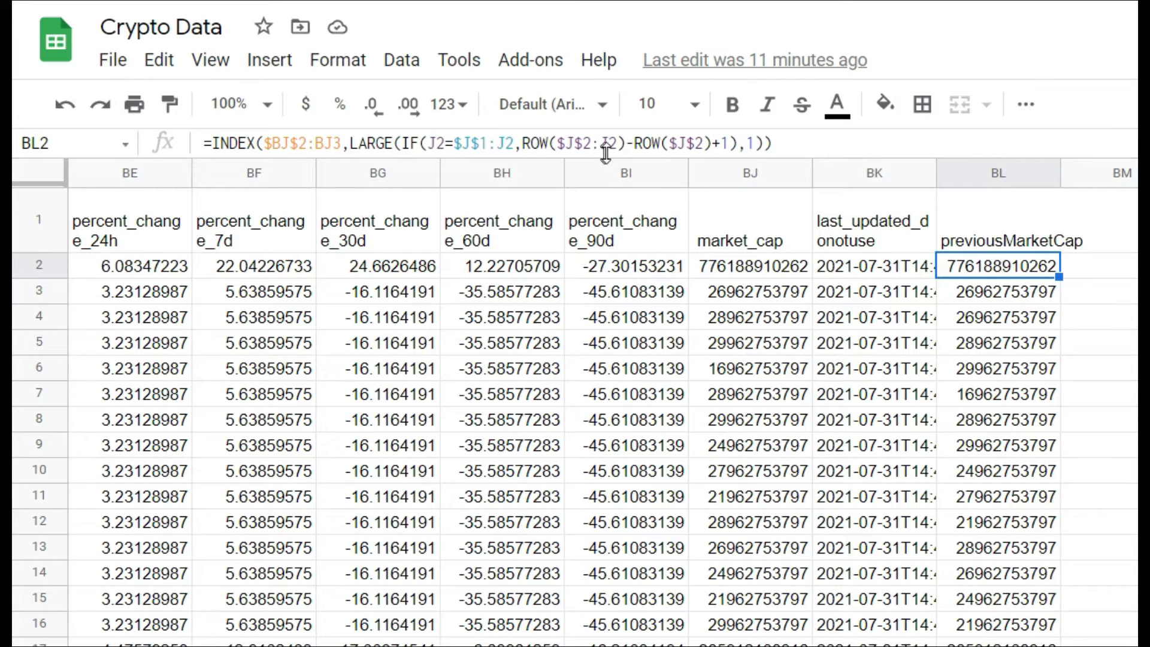
key(Down)
key(Down)
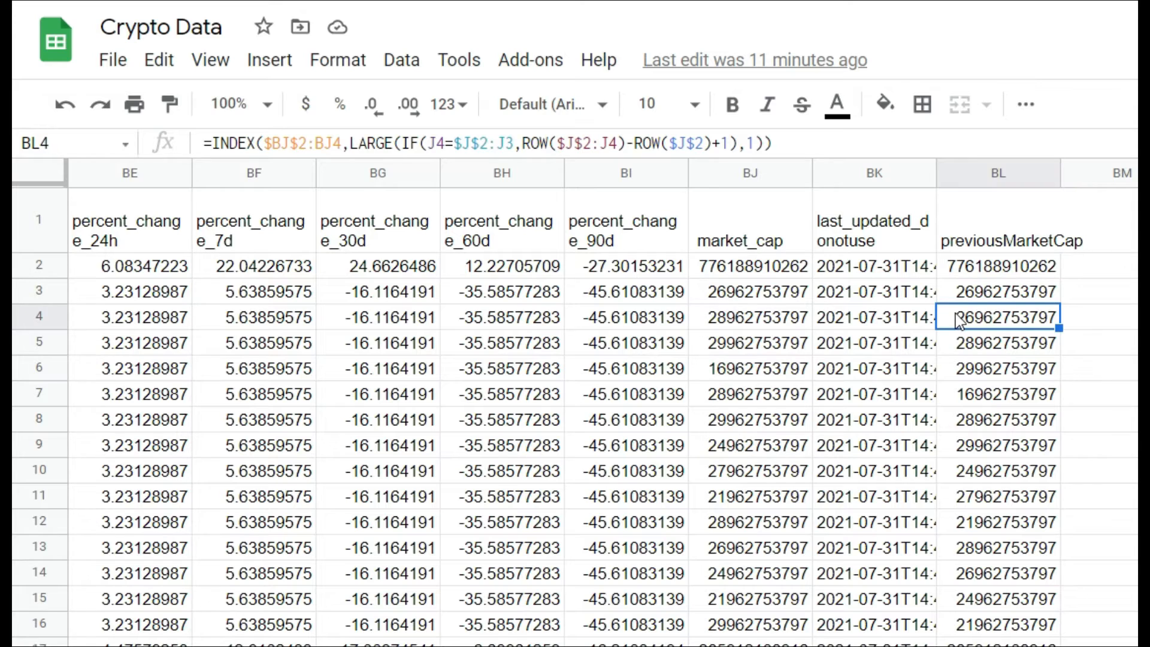
key(Up)
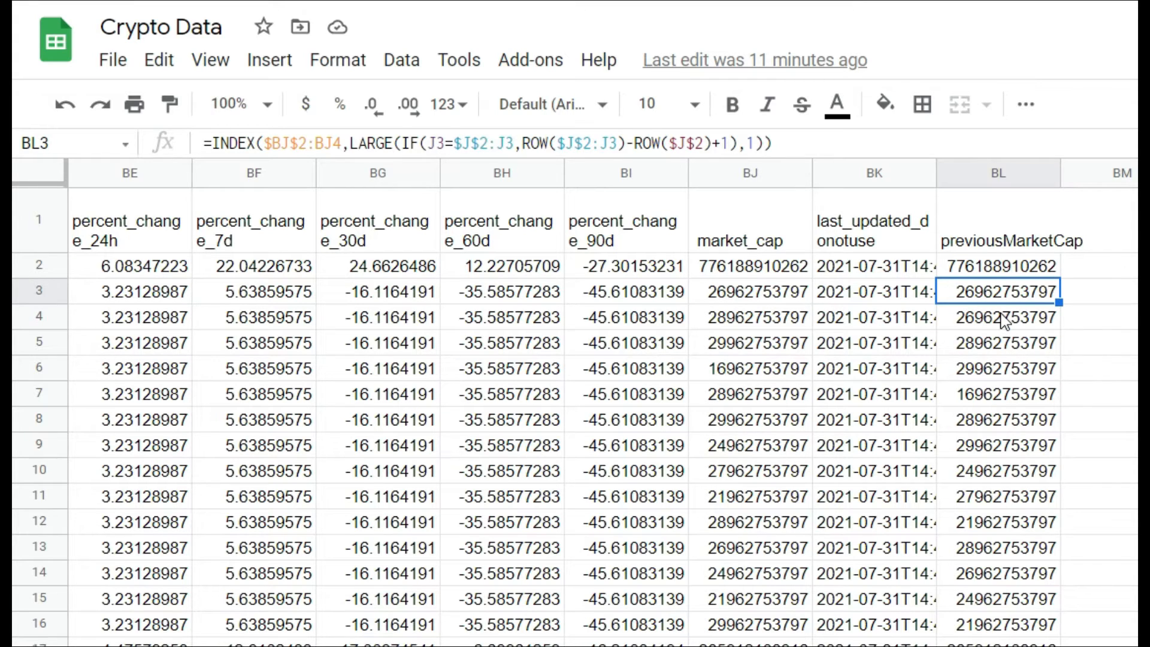
key(Down)
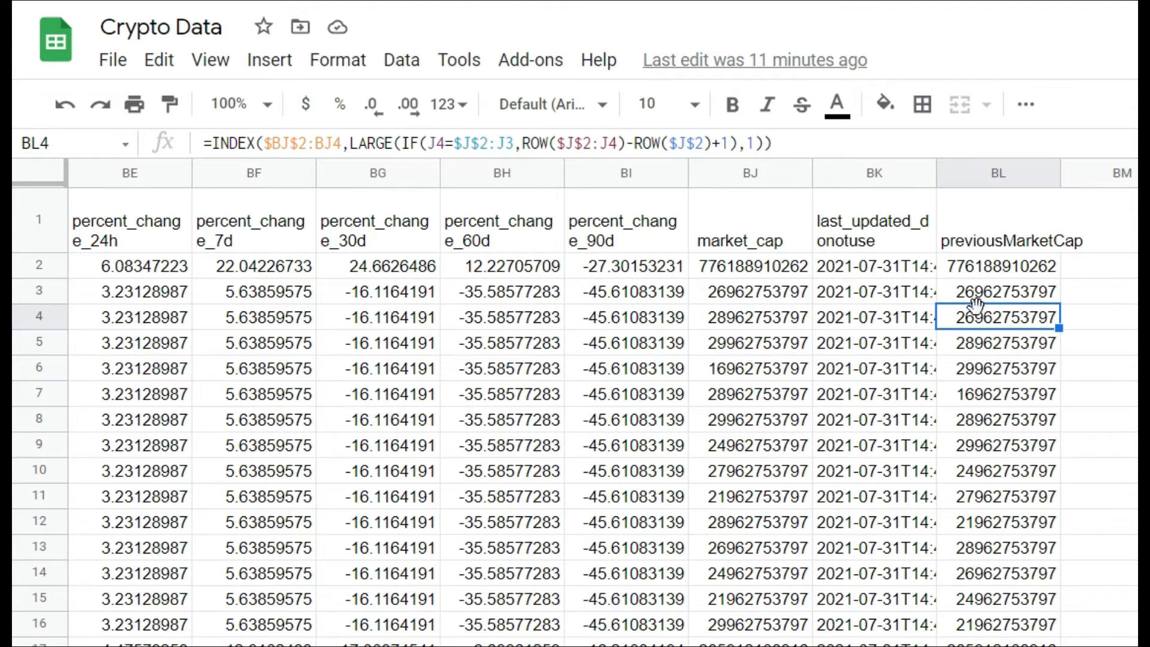
key(Up)
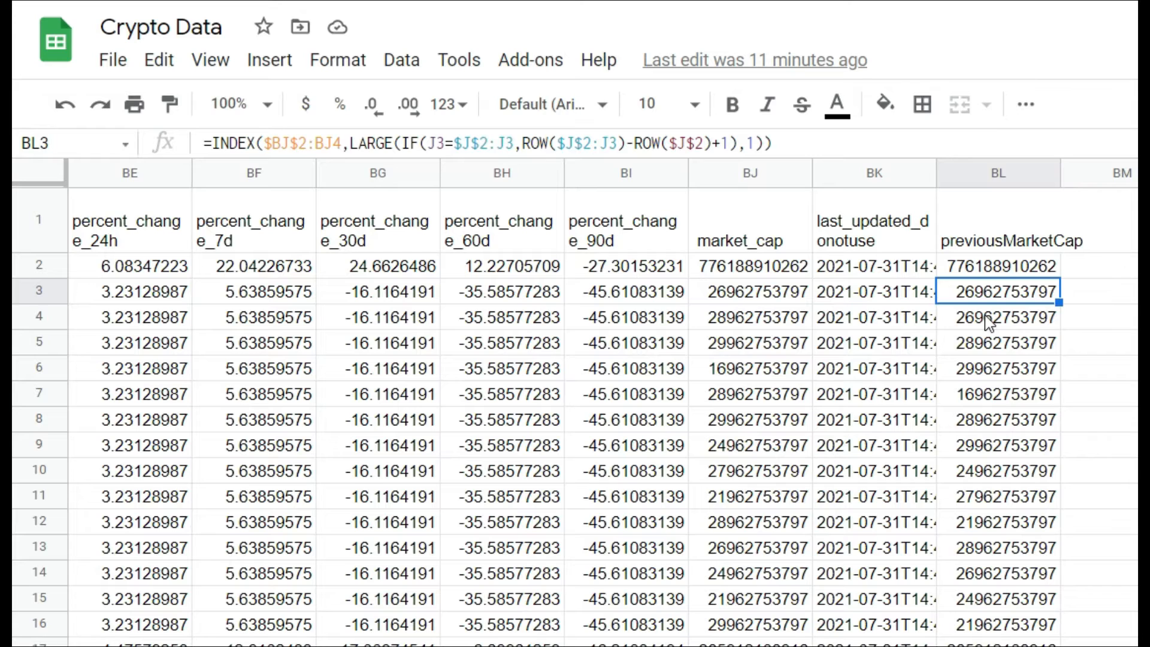
Compare the previousMarketCap formulas in BL3, BL4 and BL5 to see how the IF range changes between rows
key(Down)
key(Up)
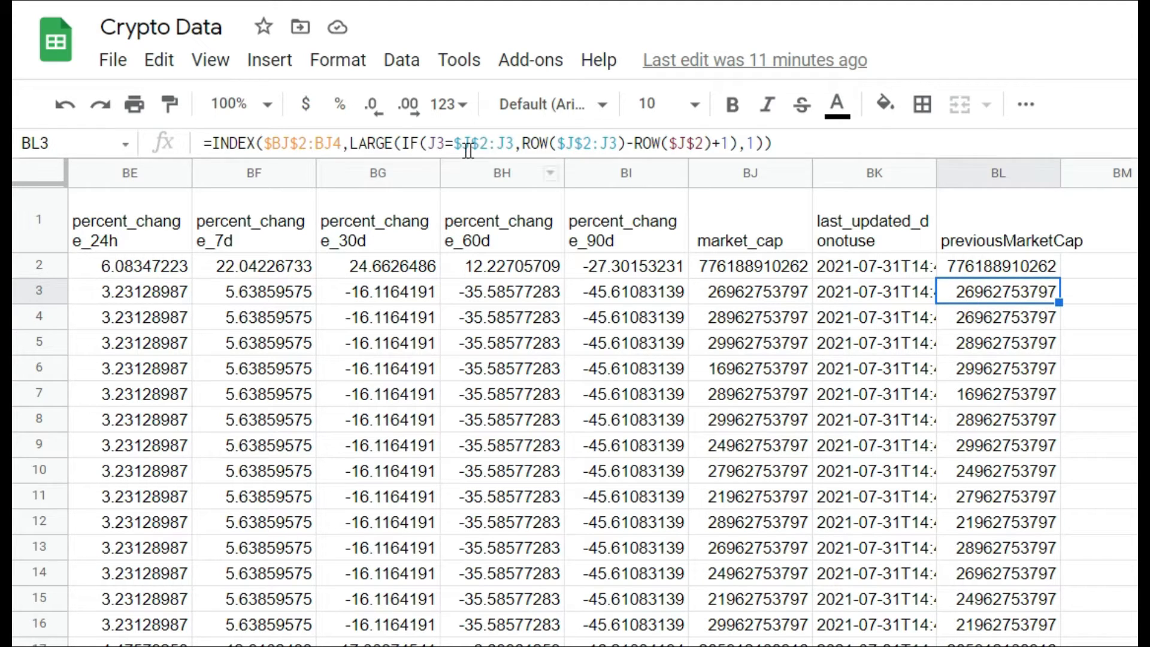
click(999, 343)
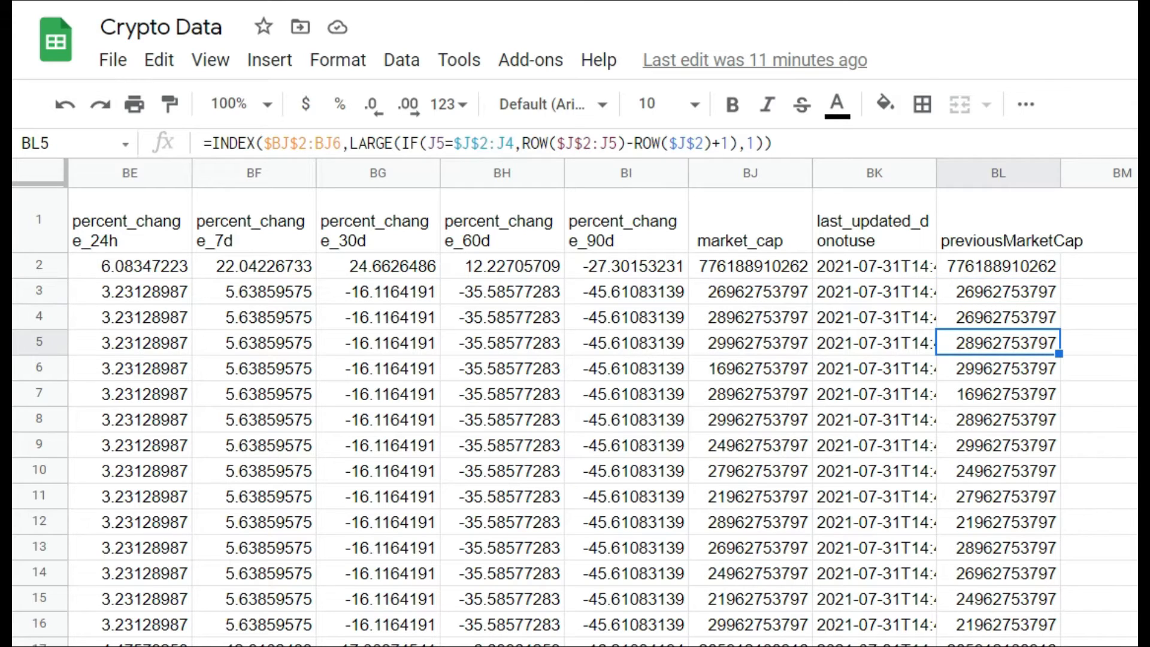
click(994, 322)
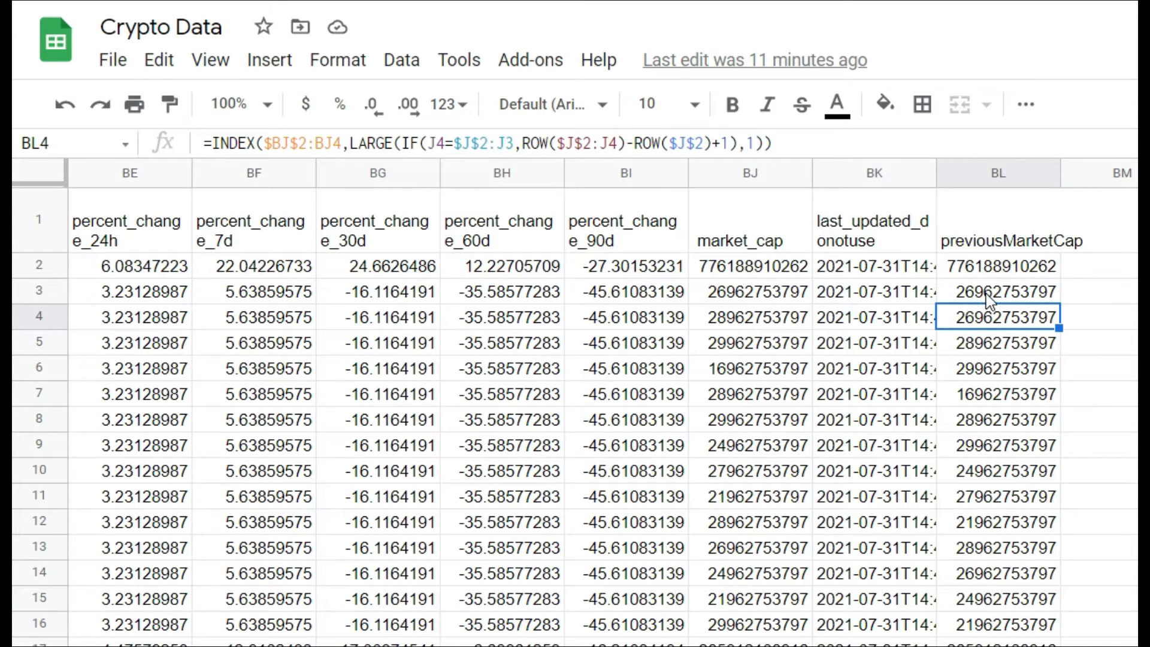
click(990, 300)
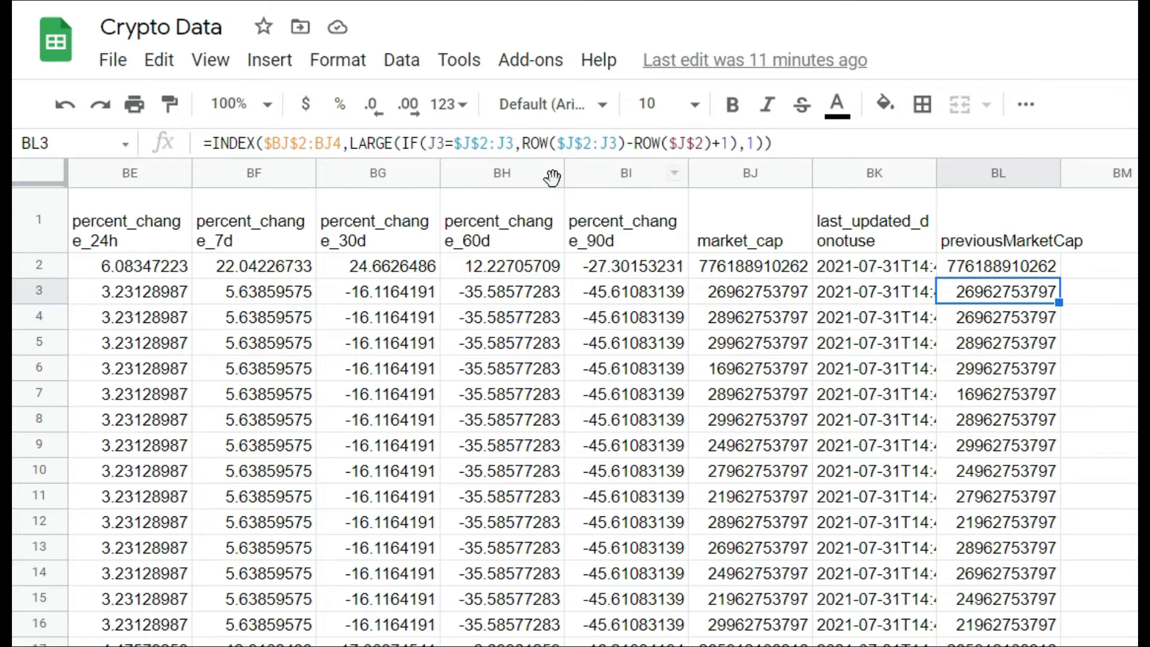
Try ending the IF comparison range at J2 in the BL3 formula, and restore it to $J$2:J3
double_click(501, 142)
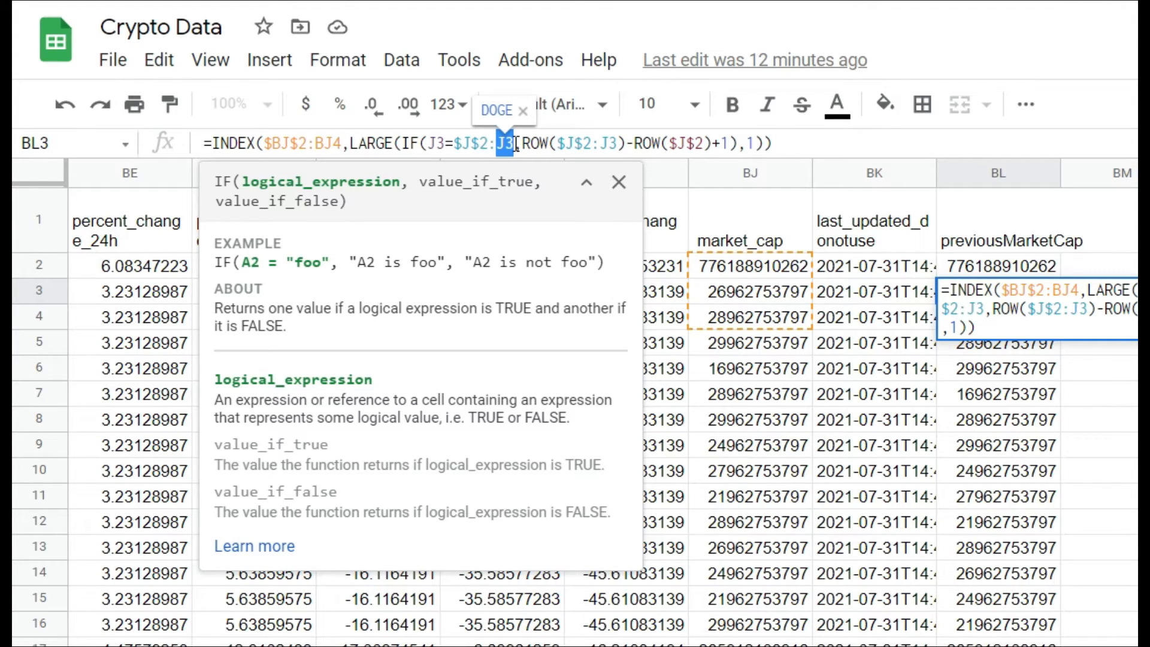
text(J2)
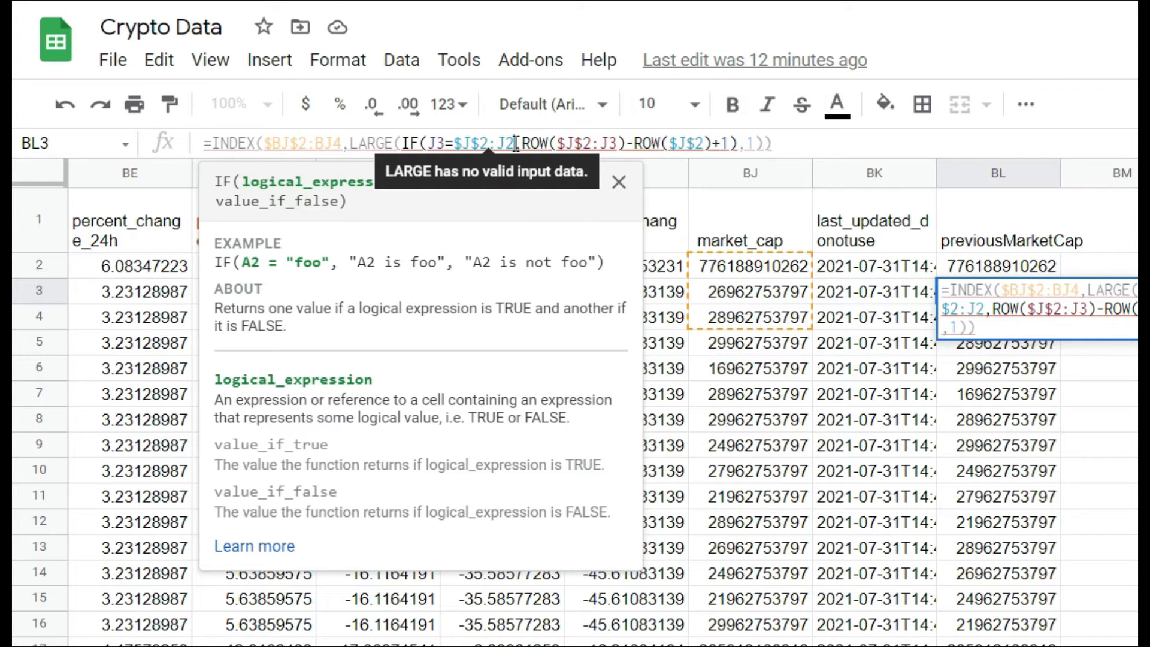
key(BackSpace)
text(3)
key(Return)
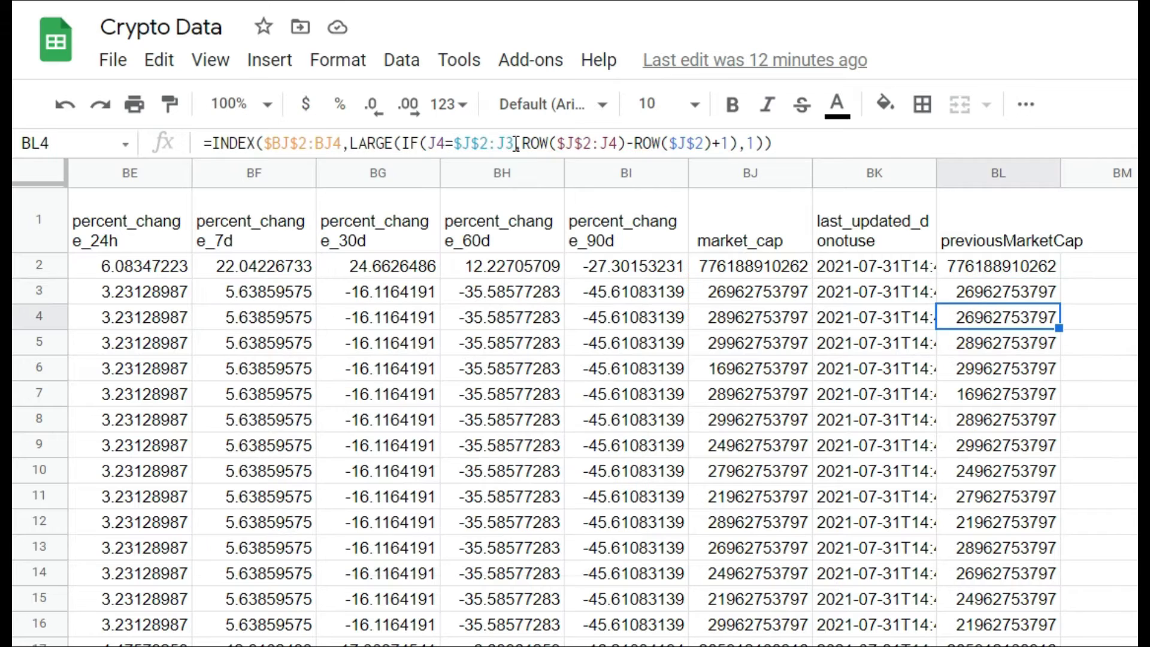
Inspect the ranges in the previousMarketCap formula of BL6, leaving the formula as it is
click(988, 373)
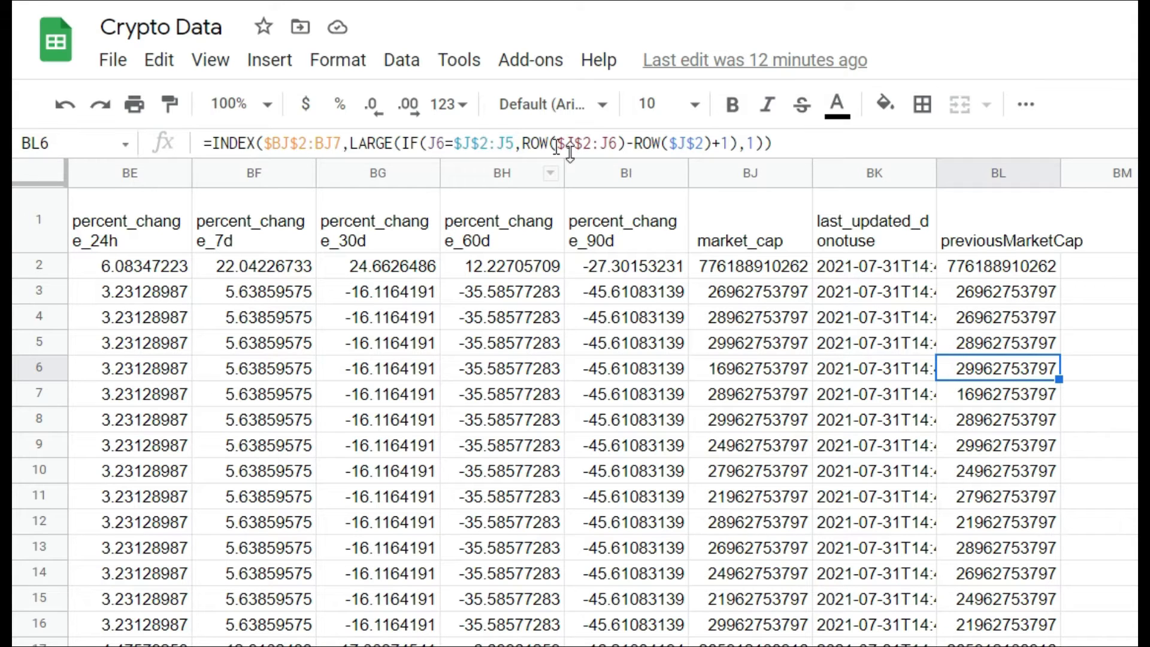
click(511, 142)
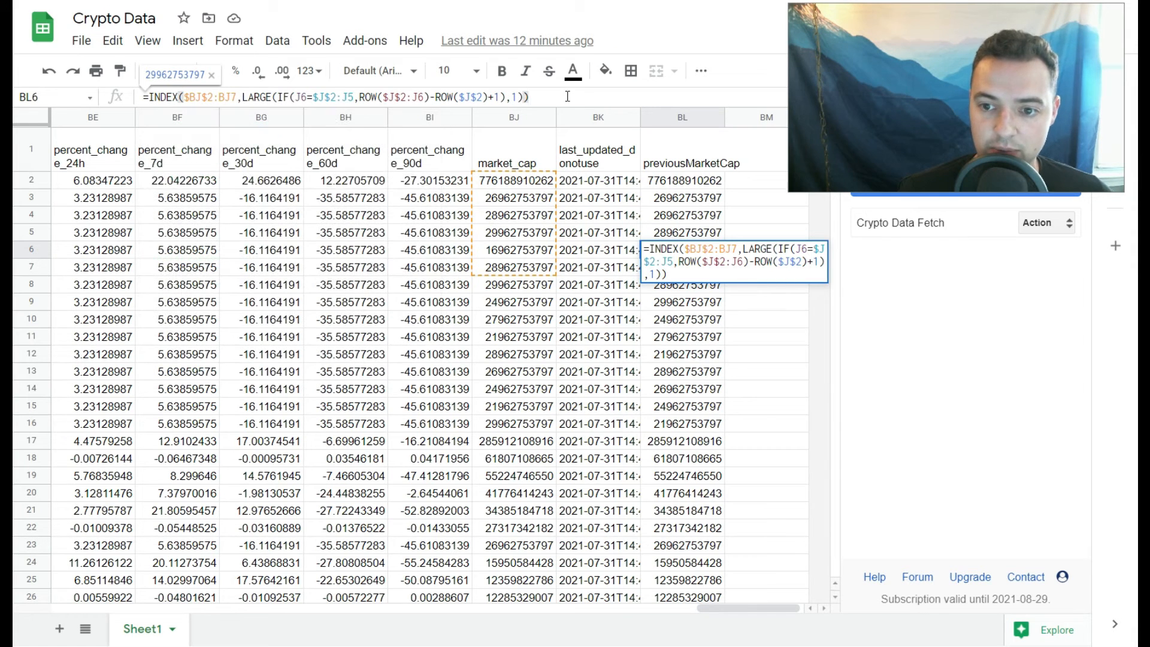
key(Return)
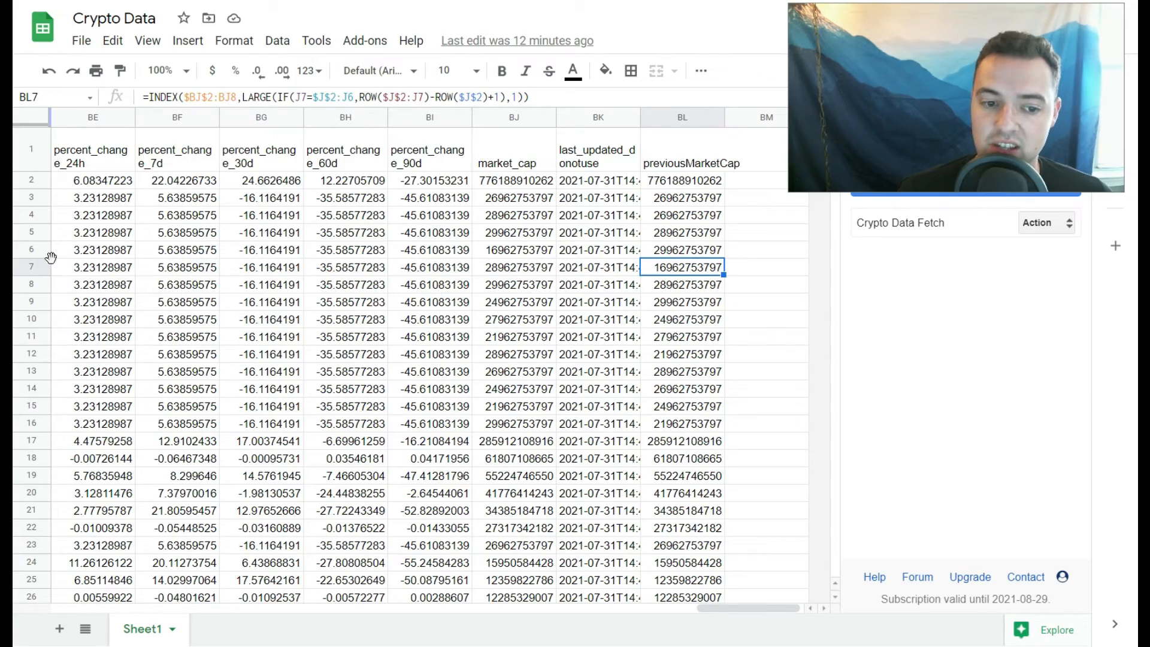
drag(784, 608, 577, 582)
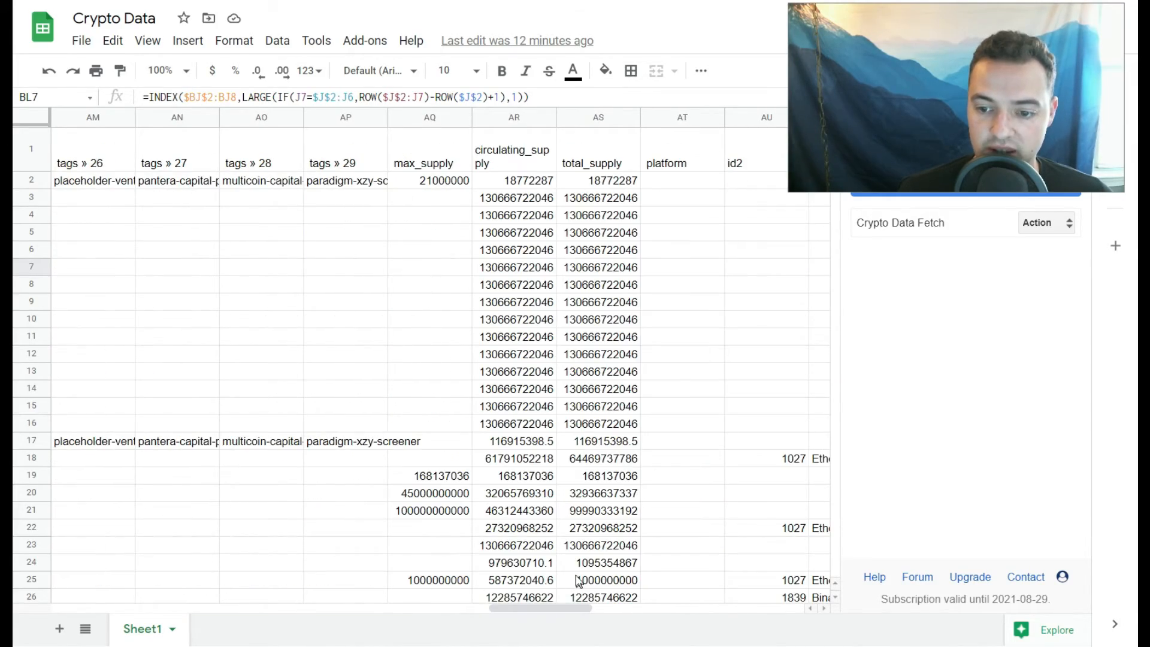
click(620, 389)
drag(509, 598, 758, 604)
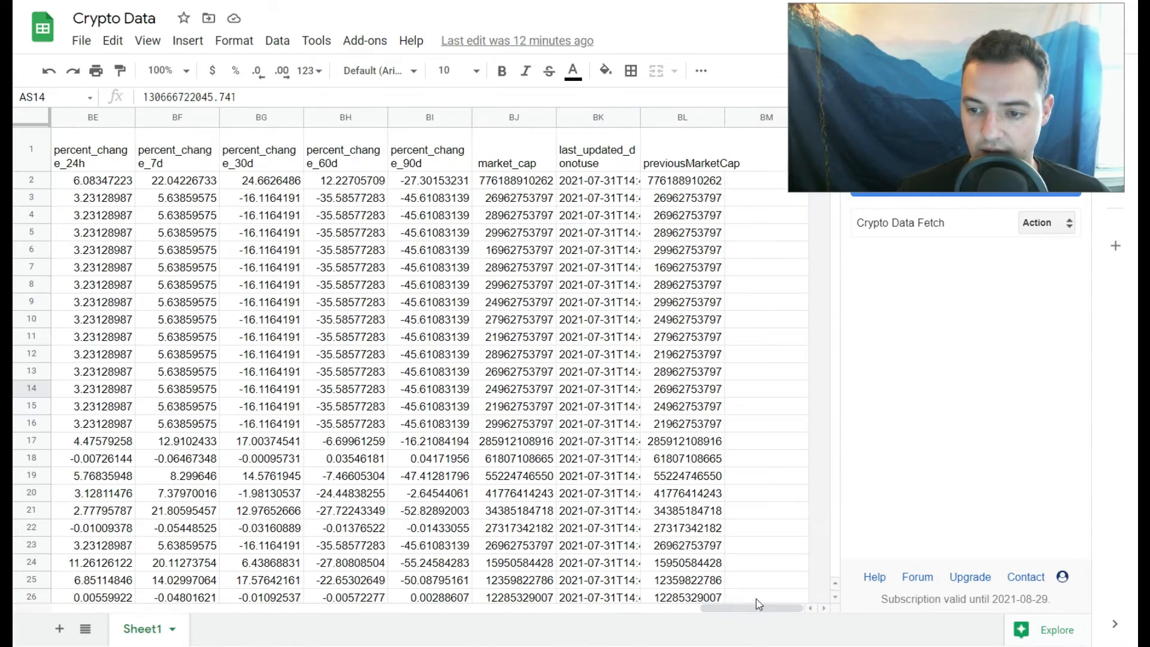
Review the previousMarketCap values in column BL from BL16 down to around BL128
click(700, 426)
scroll(695, 420, down, 8)
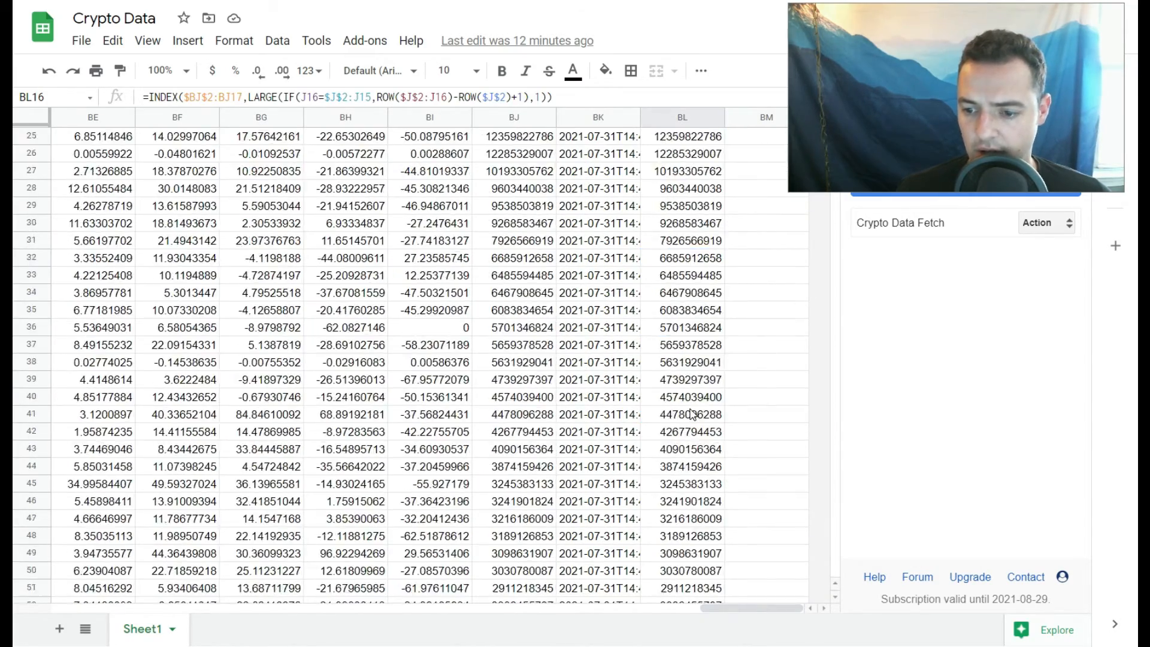
scroll(692, 413, down, 7)
scroll(692, 416, down, 14)
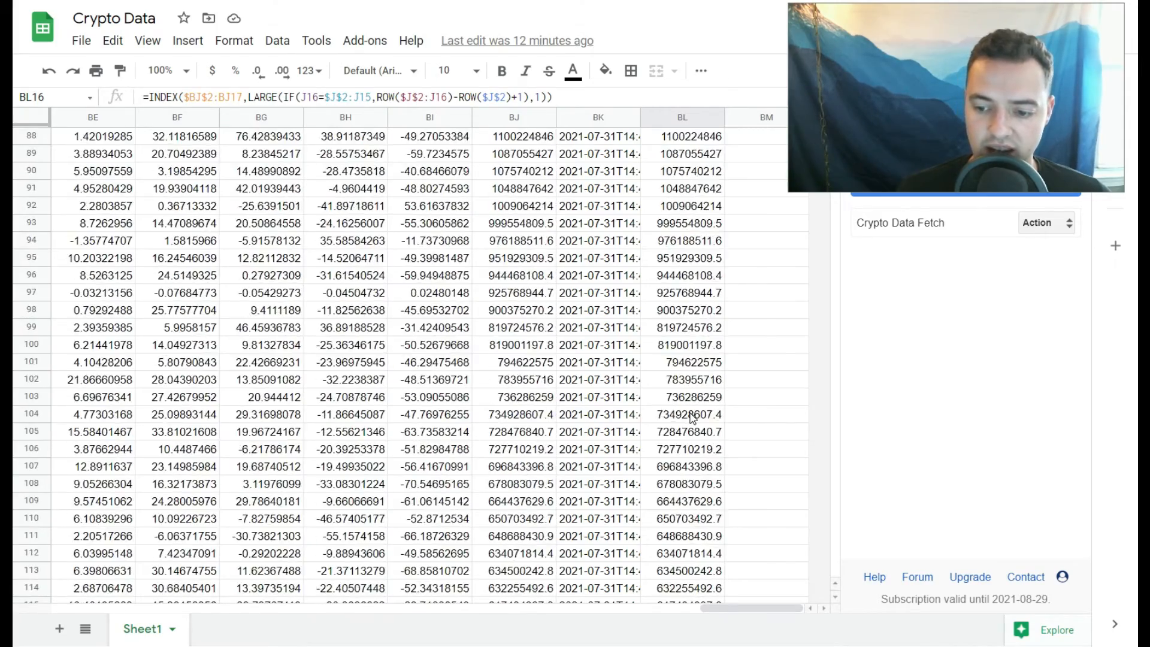
scroll(692, 418, down, 7)
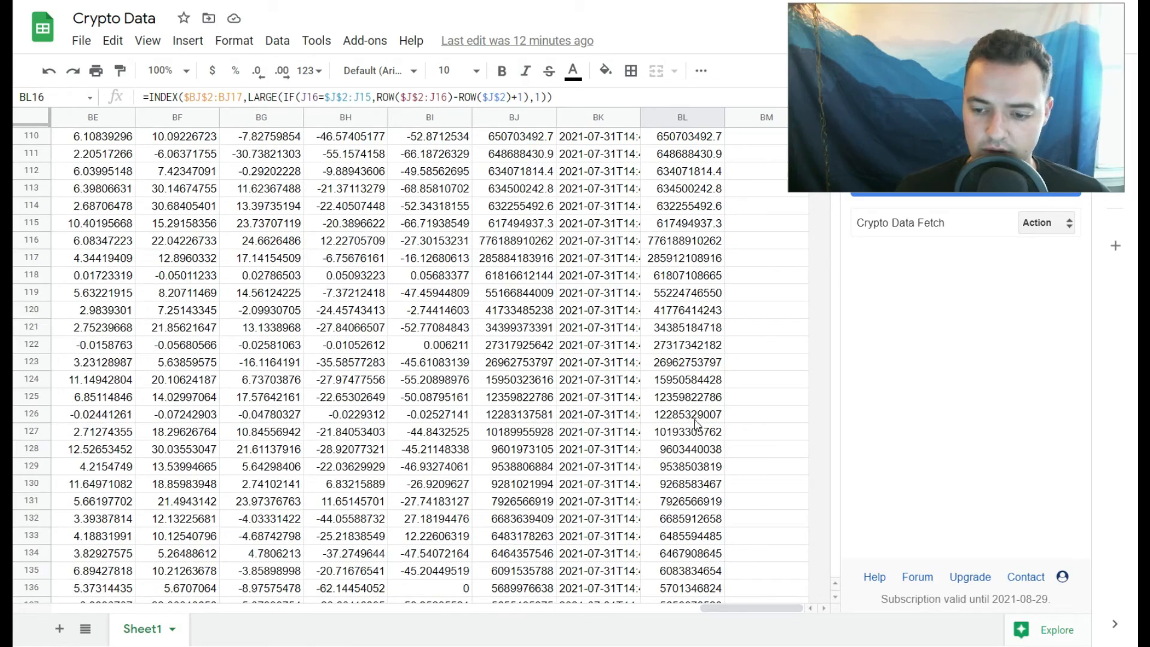
click(693, 453)
scroll(683, 464, down, 3)
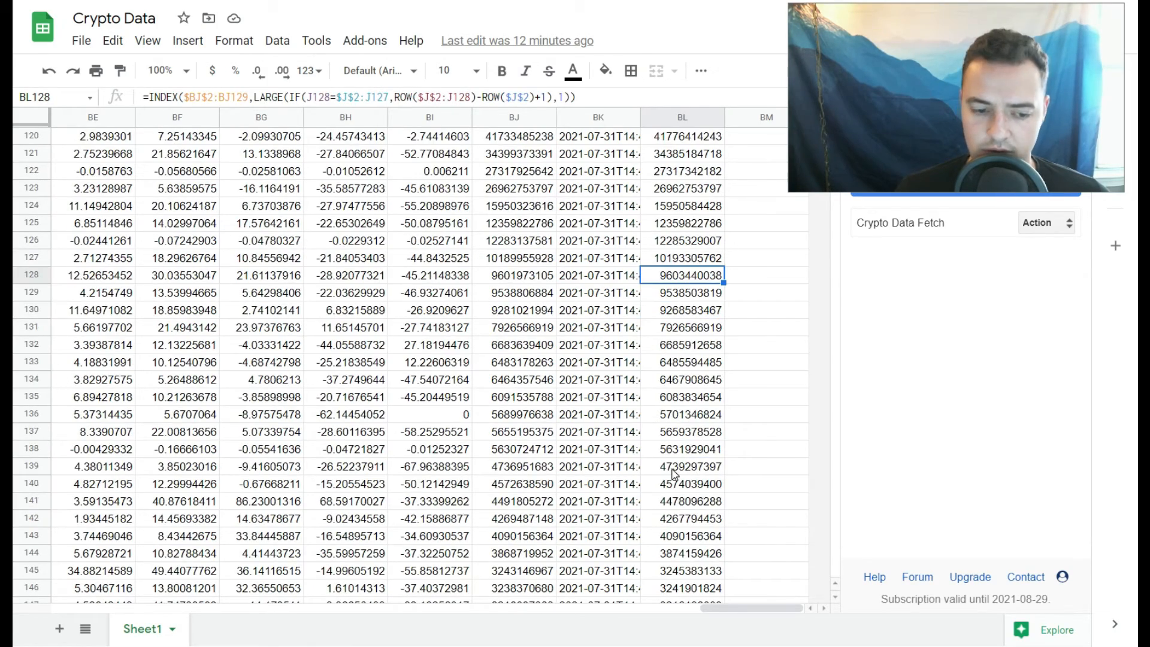
Compare the previousMarketCap in BL139 with the market_cap in BJ139, and check the rest of row 139
click(686, 471)
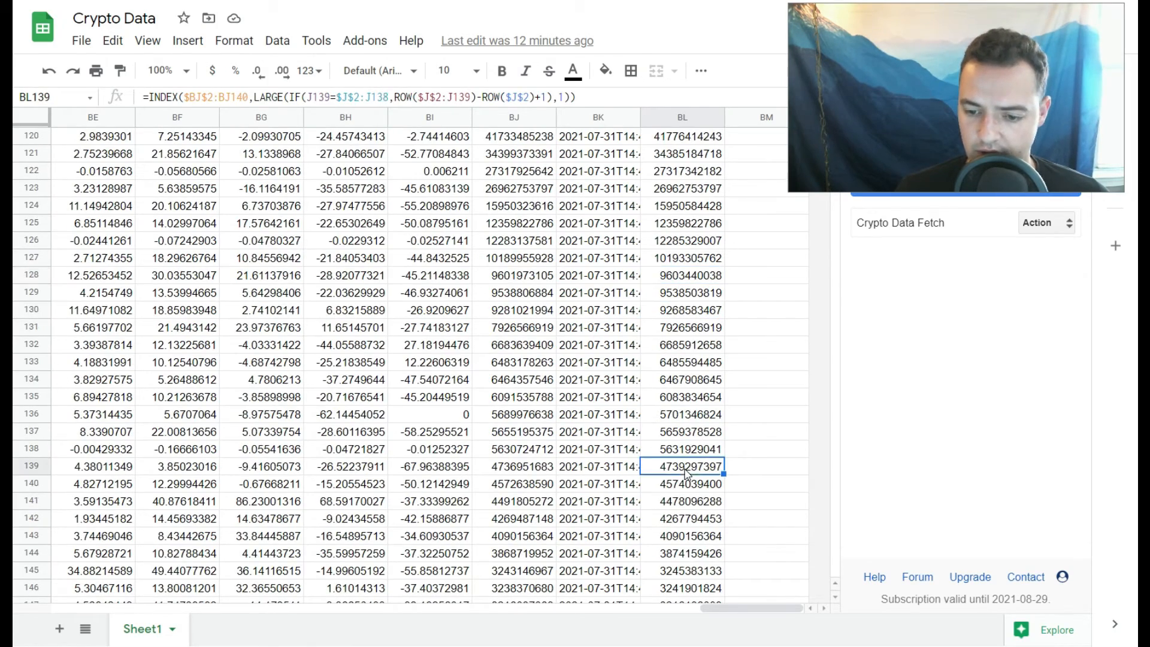
click(526, 470)
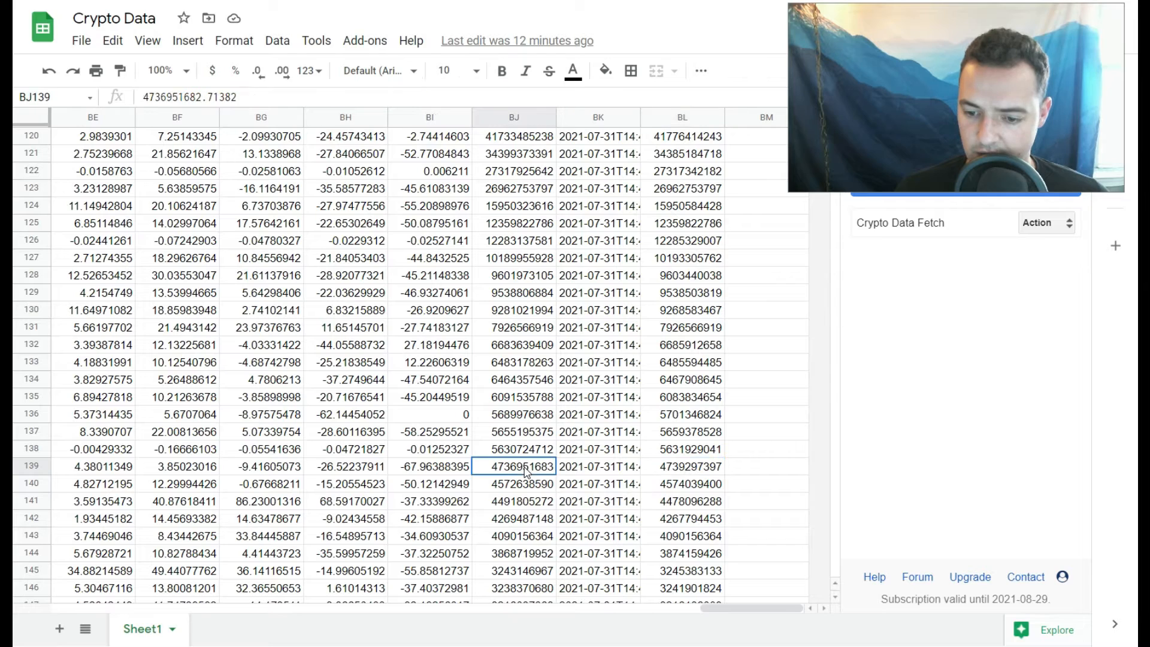
click(688, 473)
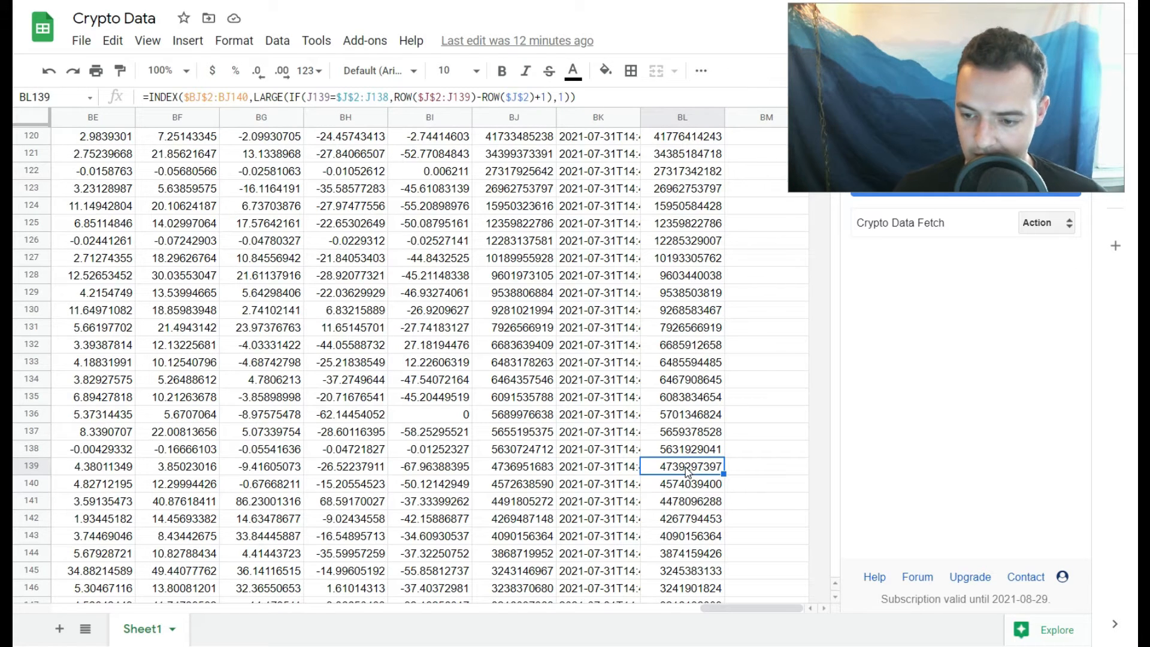
click(496, 473)
click(685, 475)
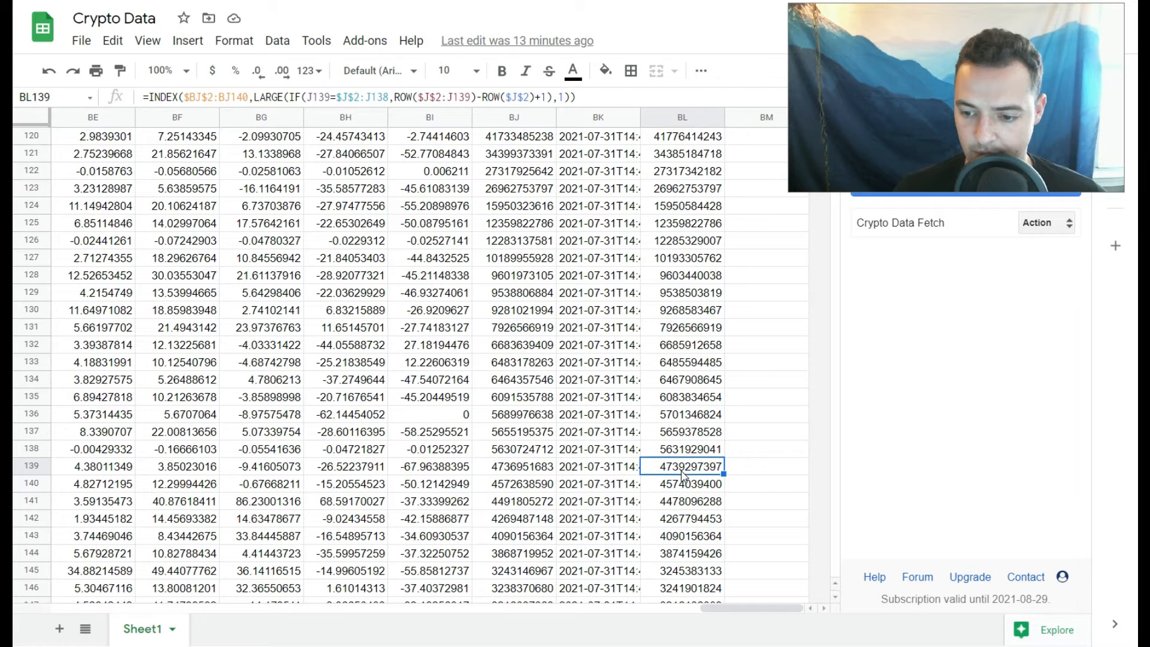
click(497, 473)
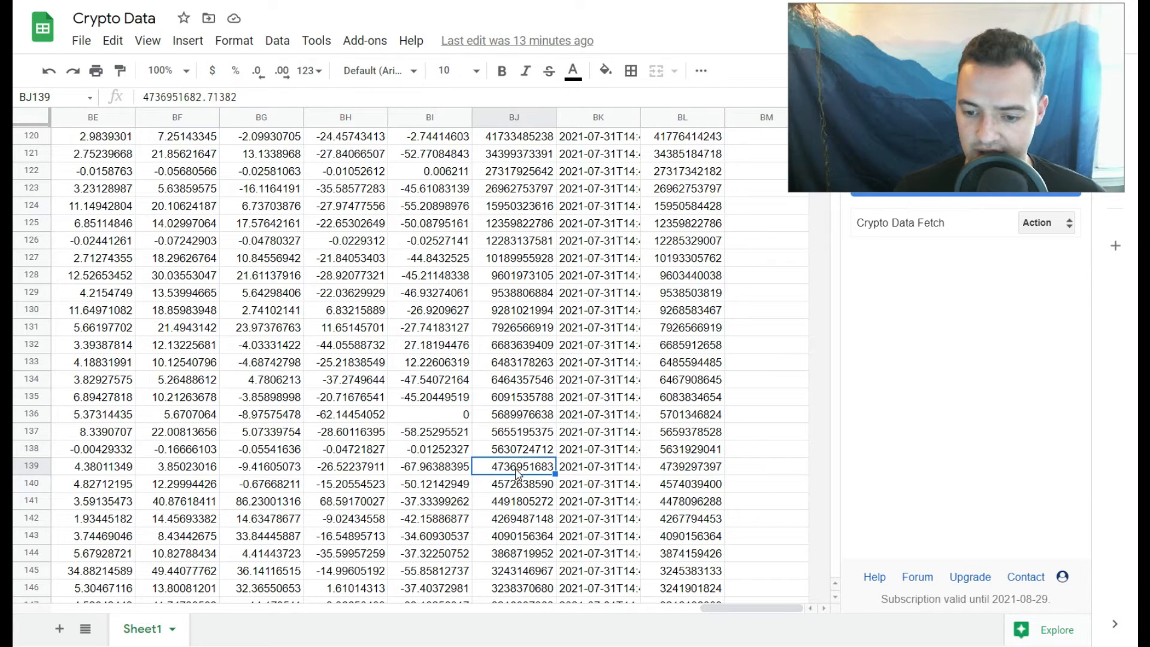
click(693, 474)
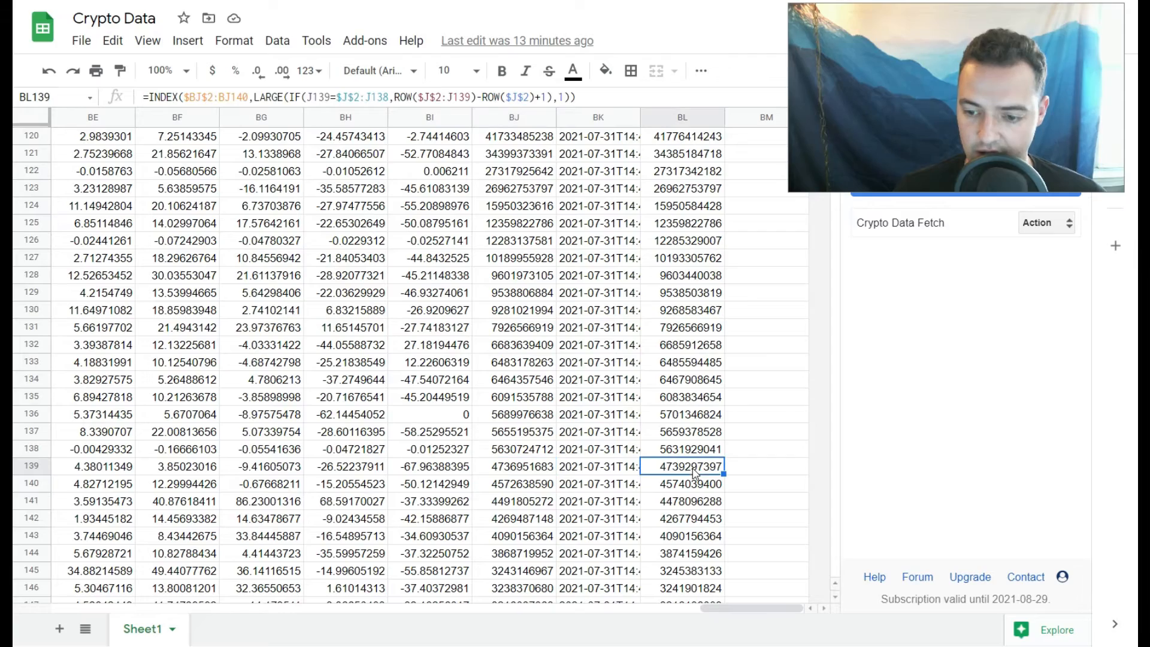
click(32, 467)
mouse_move(764, 607)
mouse_down()
mouse_move(706, 607)
mouse_move(771, 609)
mouse_up()
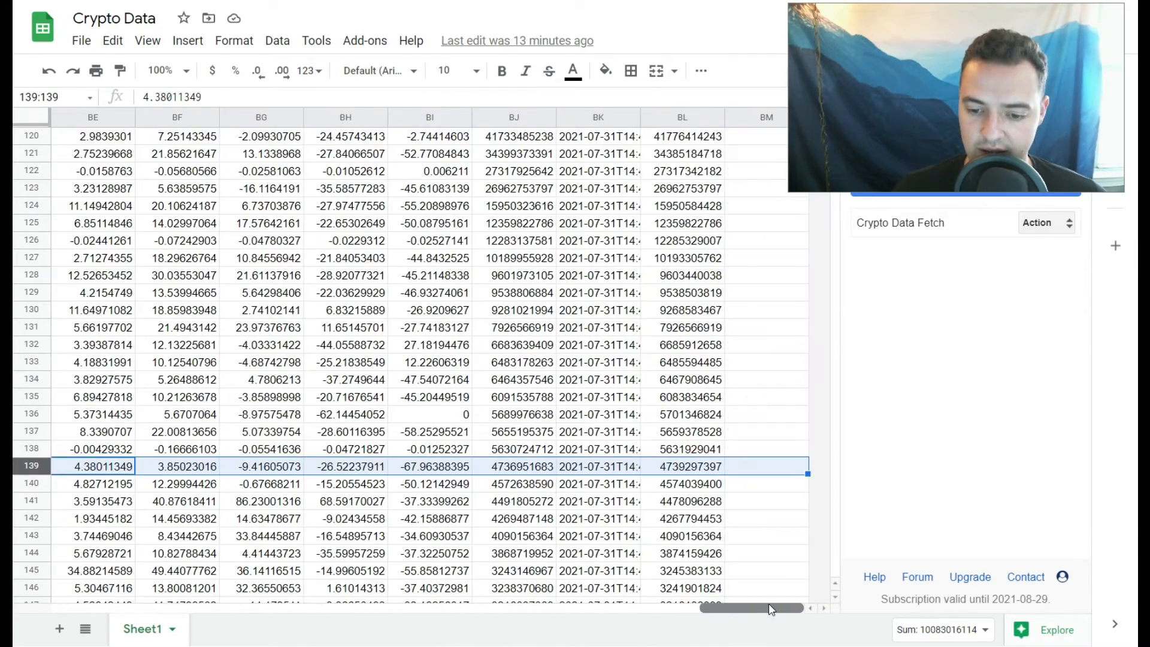
click(694, 473)
key(ctrl+f)
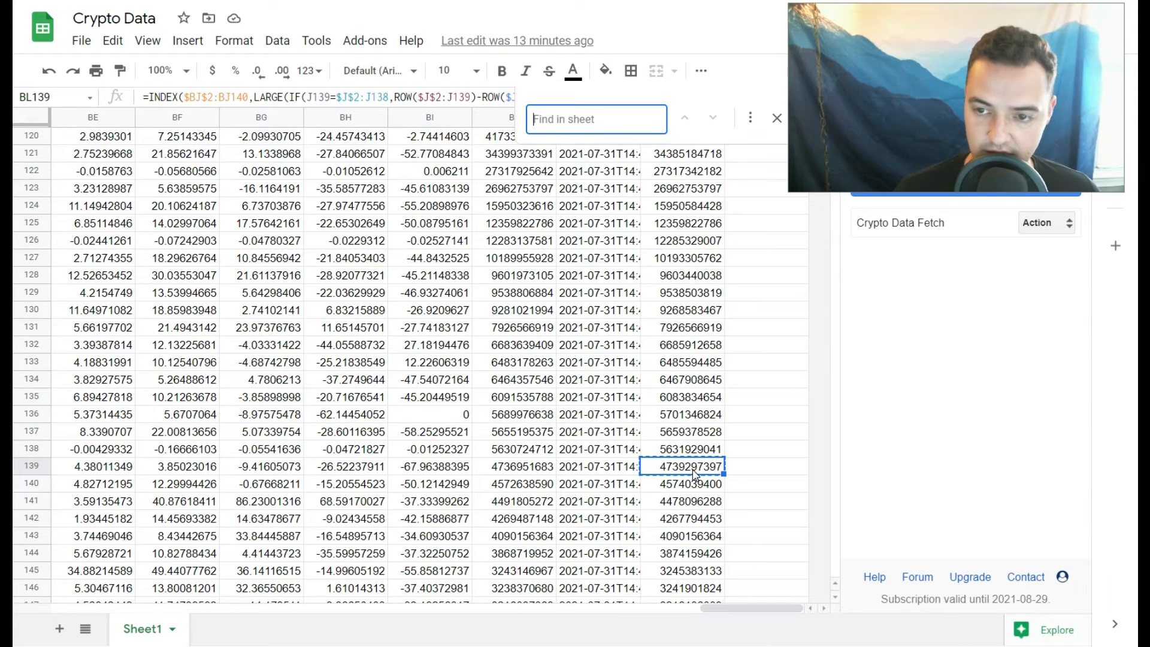
key(ctrl+v)
key(Return)
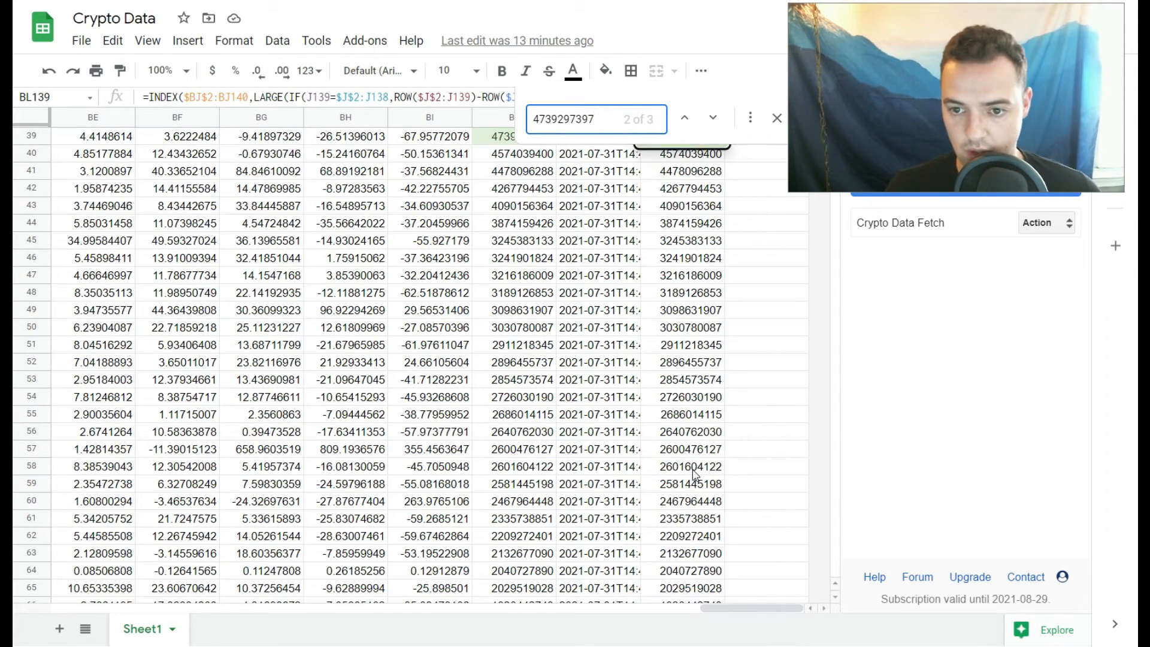
key(Return)
key(shift+Return)
key(Return)
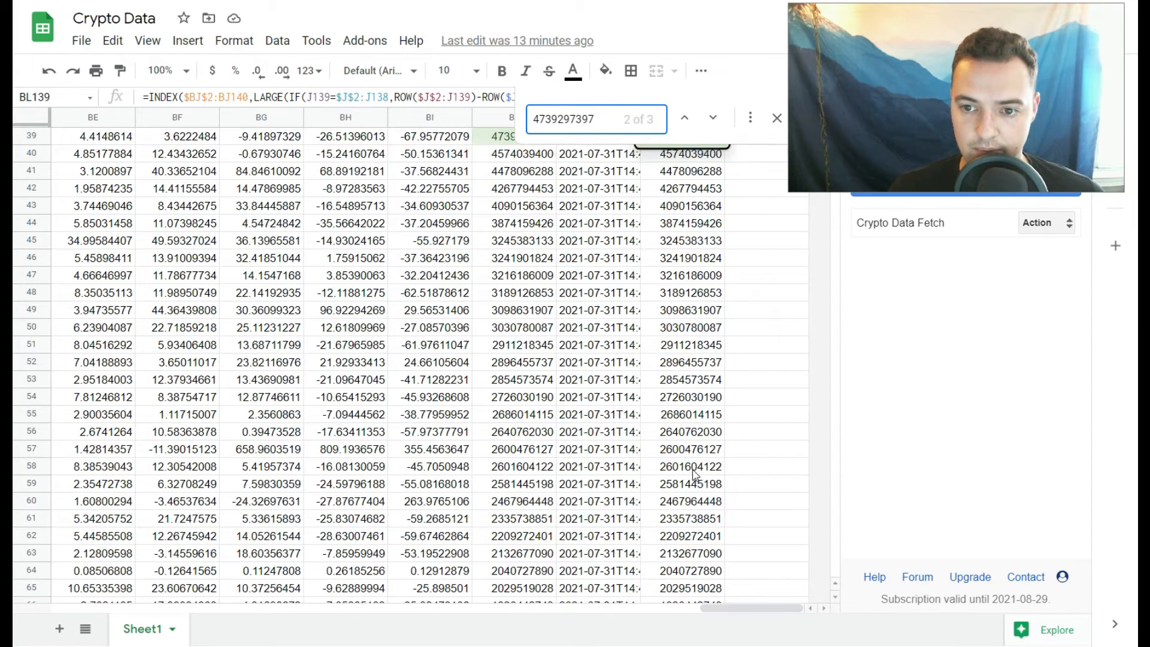
key(Return)
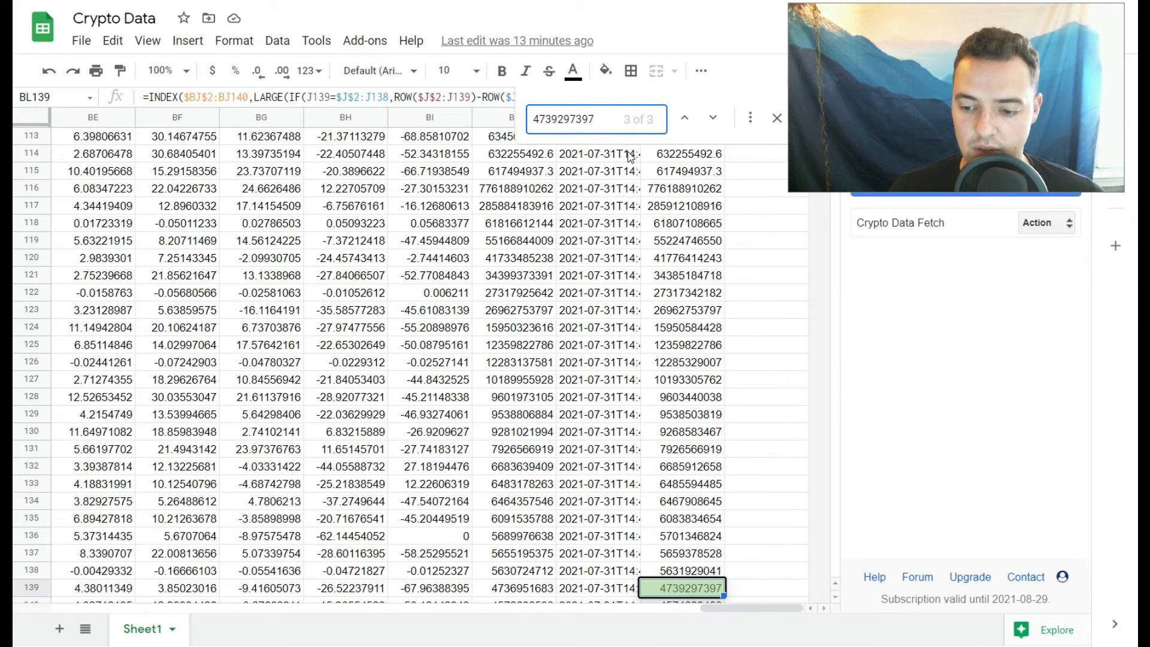
key(Return)
Highlight the matching rows 39 and 139 in turn and check which coin each one belongs to
click(31, 136)
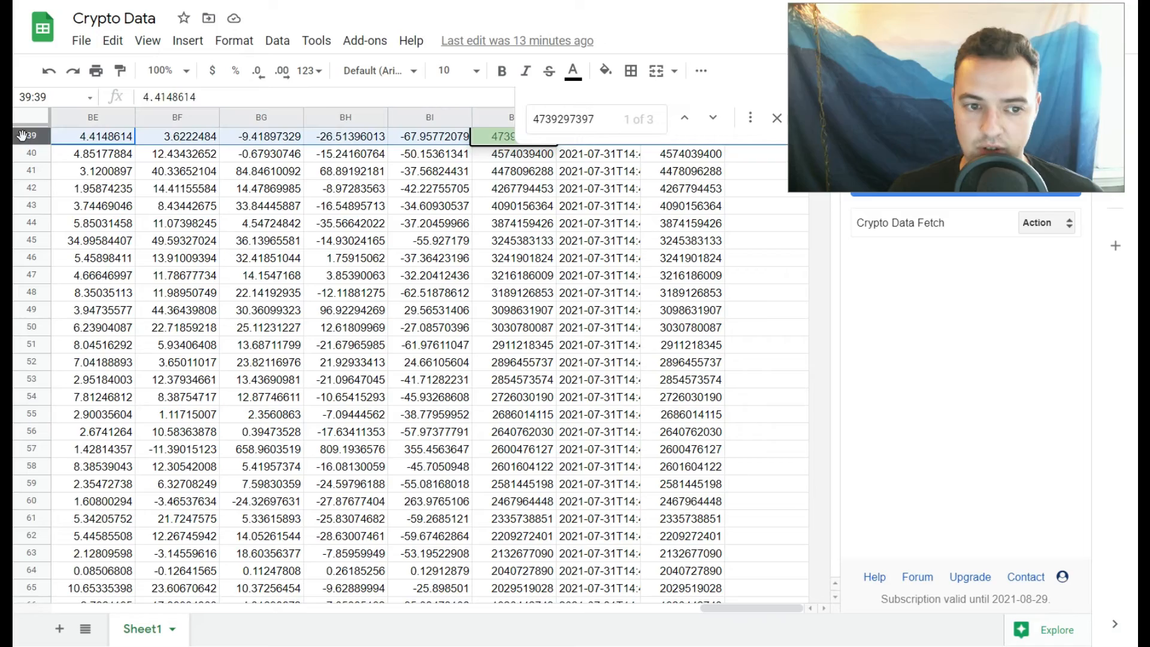
drag(761, 610, 185, 596)
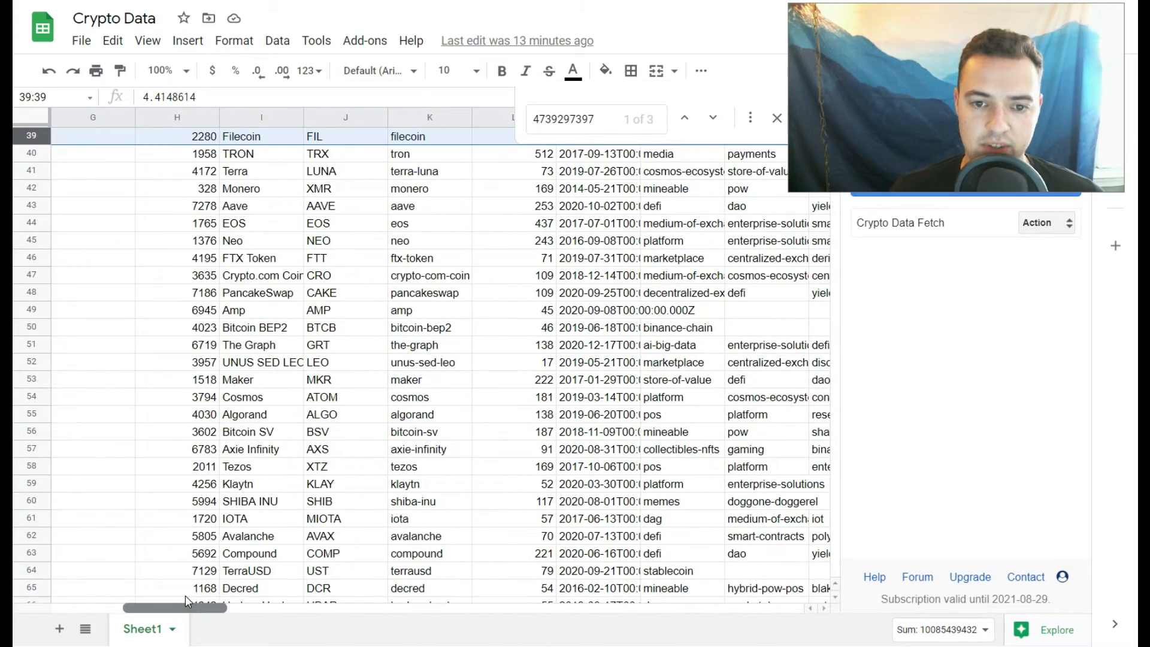
click(618, 123)
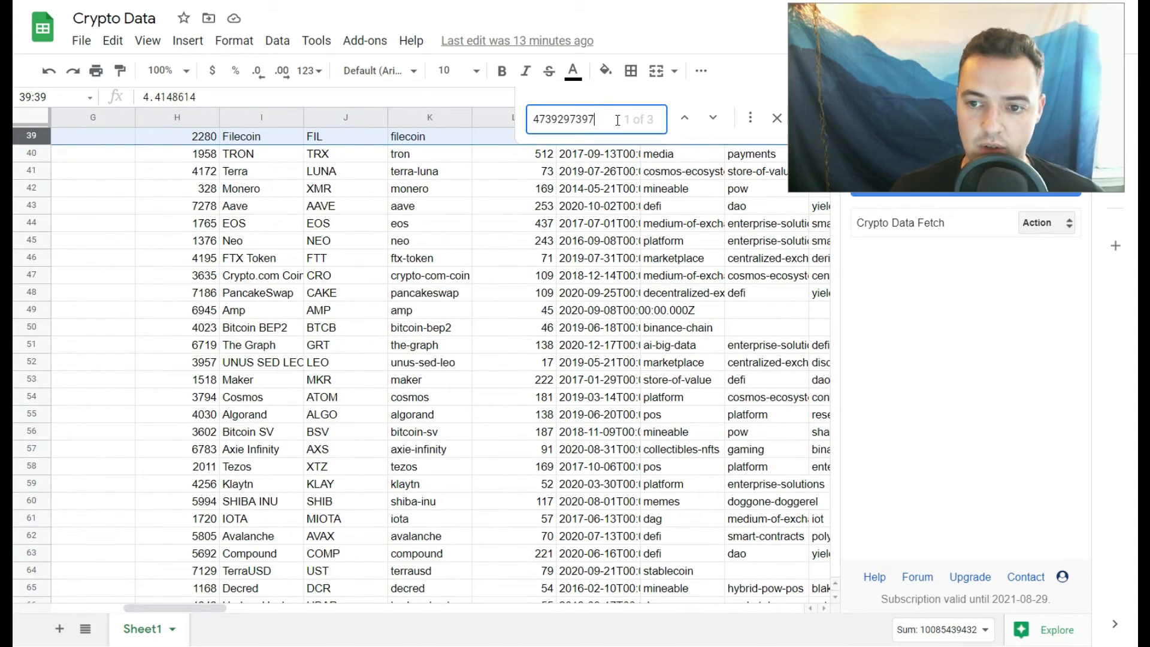
key(Return)
key(Return)
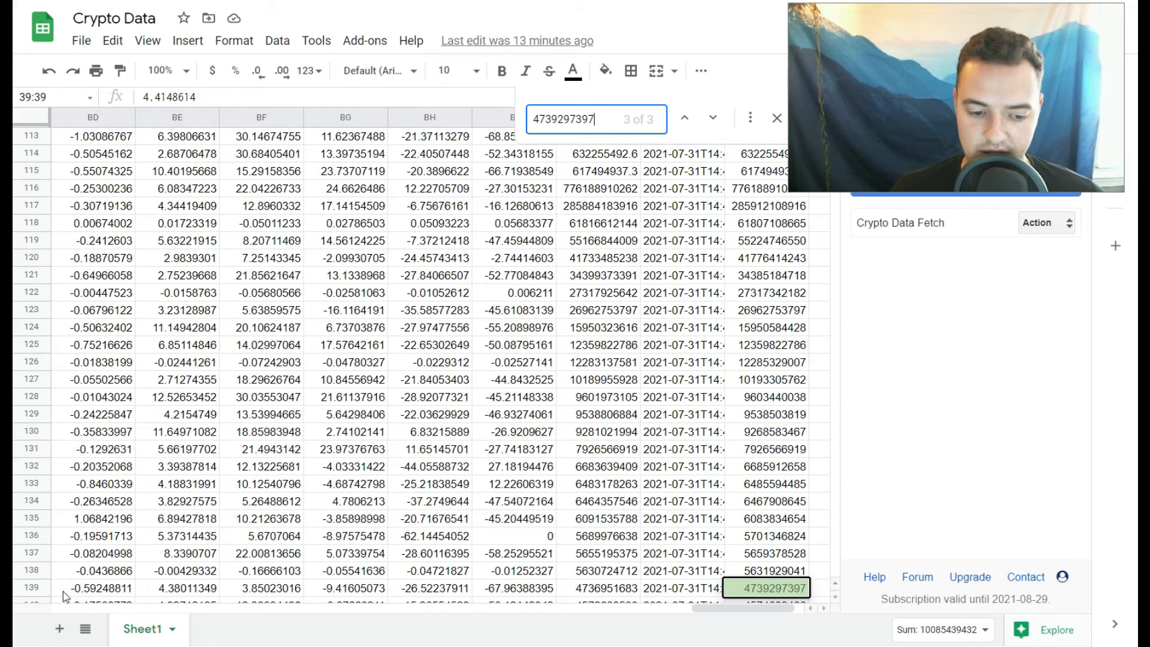
click(62, 595)
drag(695, 606, 790, 617)
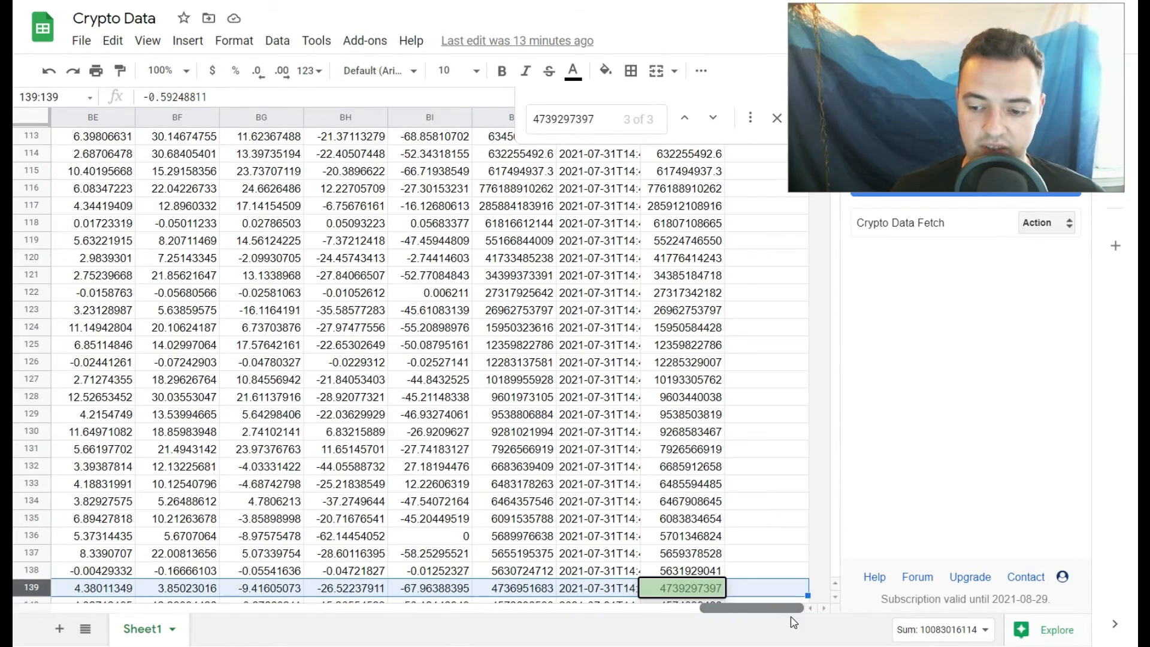
Close the search and examine the IF condition of the previousMarketCap formula in BL139
click(778, 120)
click(685, 593)
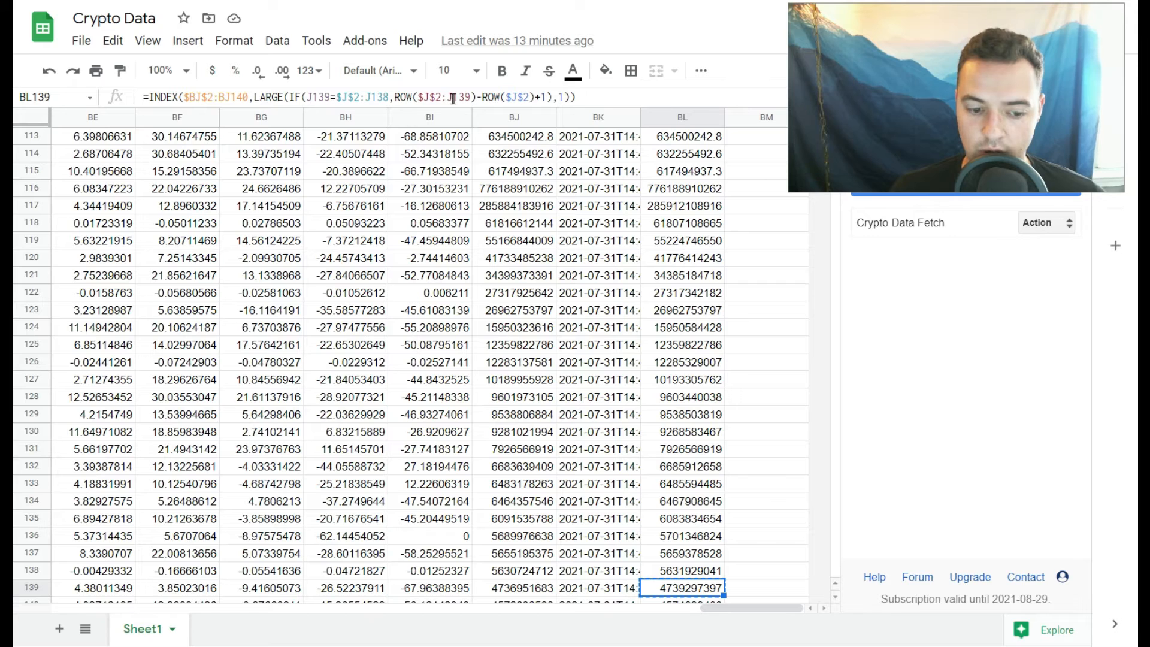
click(389, 98)
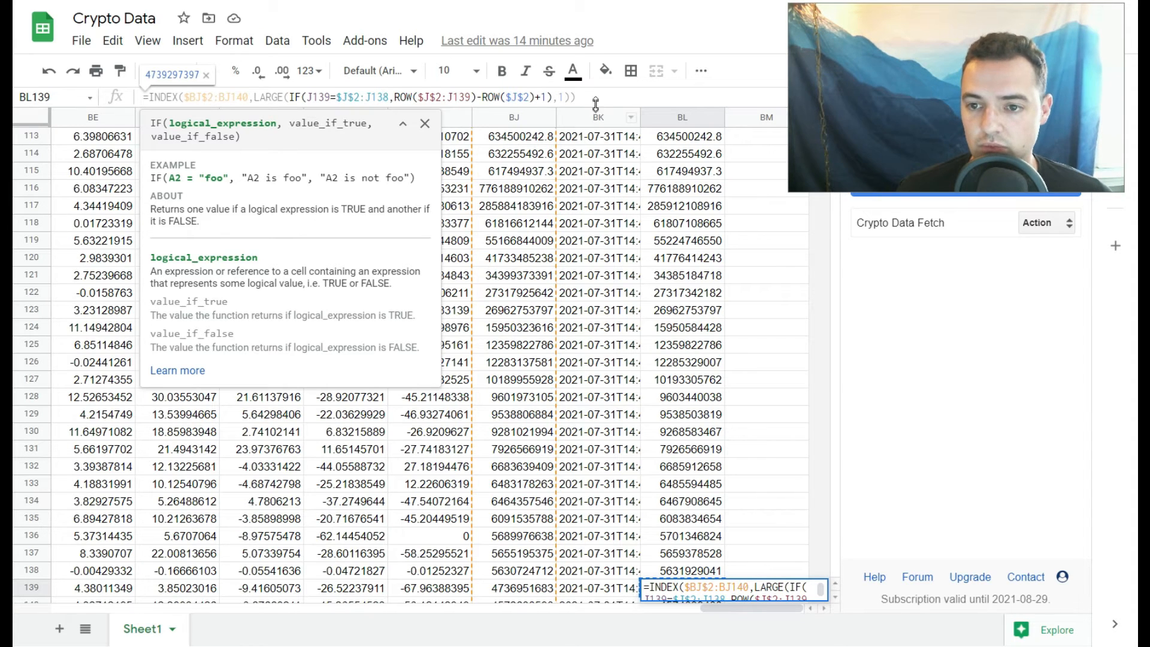
key(Return)
Copy the previousMarketCap formula from BL139 into BL140
key(Up)
key(ctrl+c)
key(Down)
key(ctrl+v)
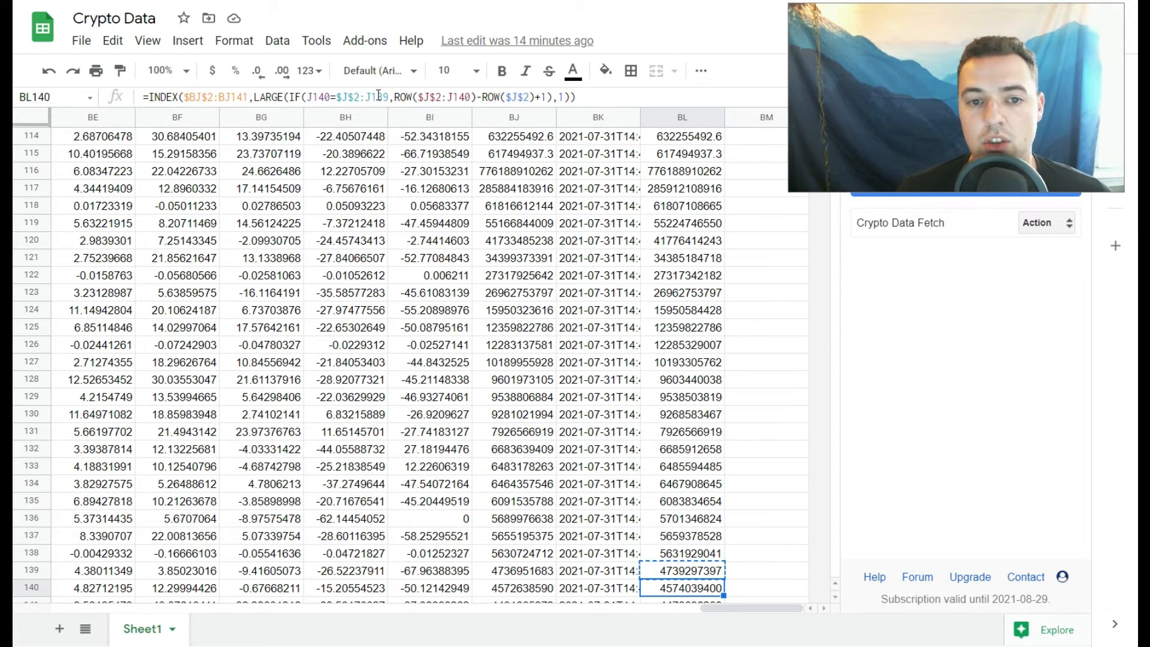
Examine the J139 end of the IF lookup range in the BL140 formula and leave the formula as it is
drag(388, 97, 382, 97)
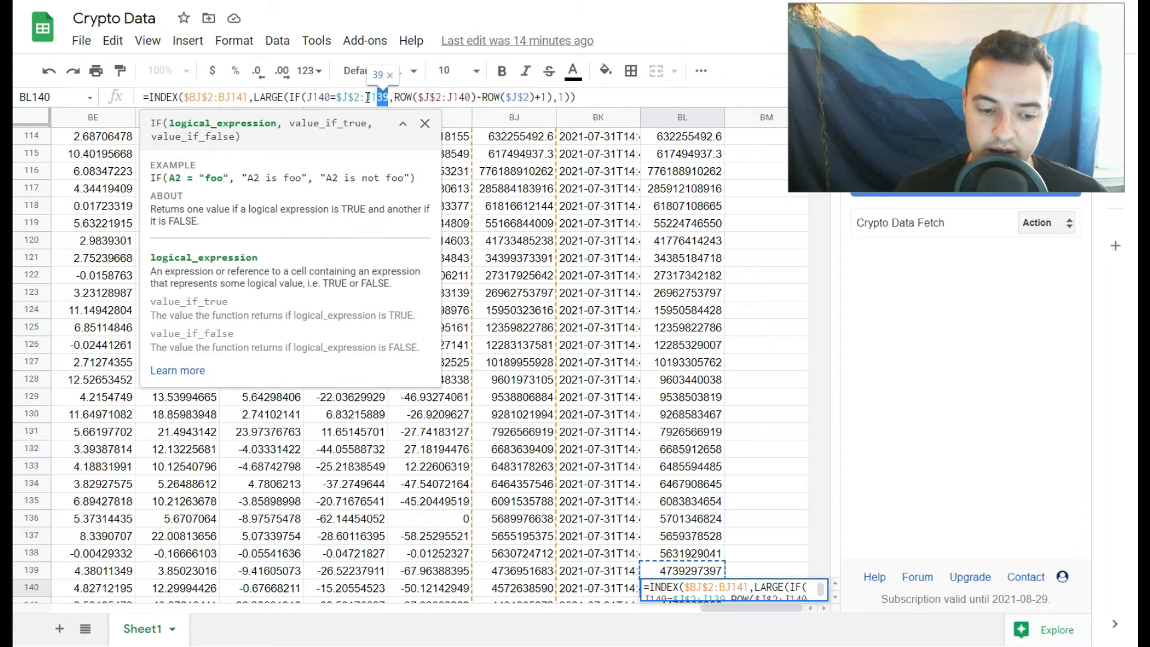
drag(368, 99, 390, 98)
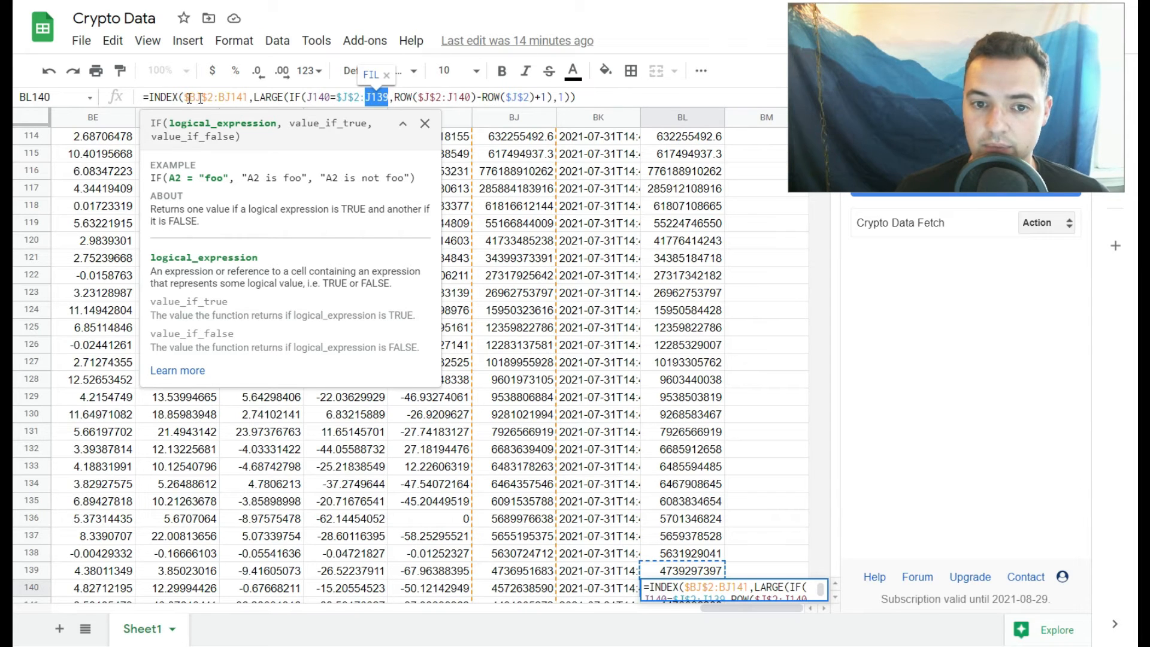
click(597, 97)
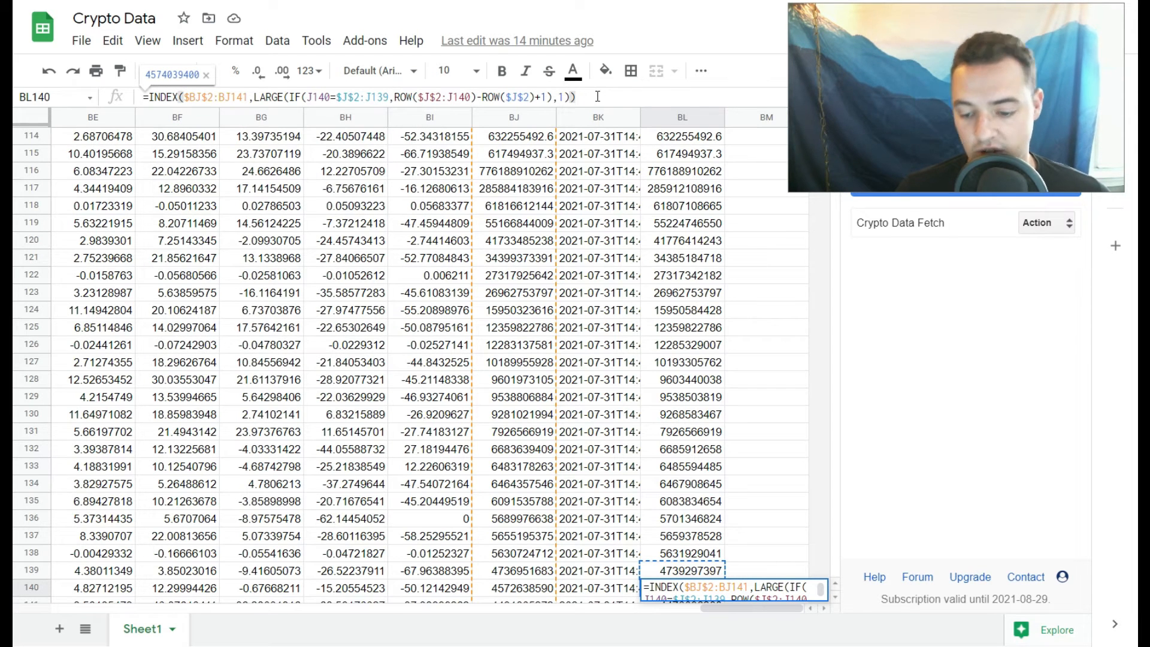
key(Return)
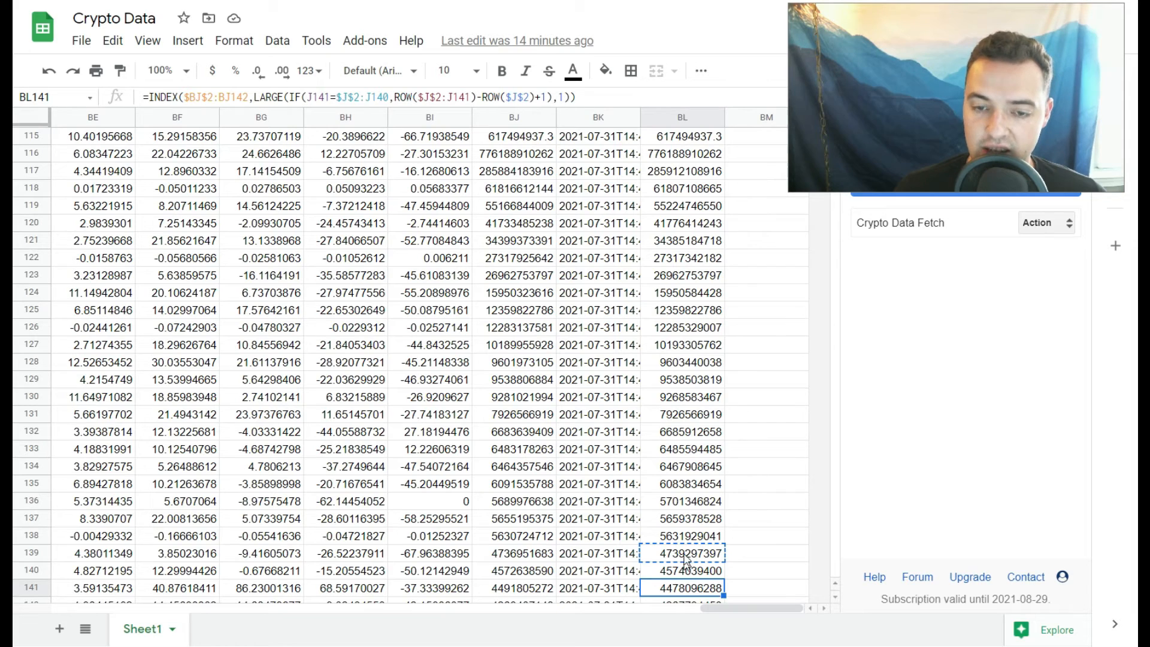
Compare the previousMarketCap formulas in BL139 and BL140
click(709, 555)
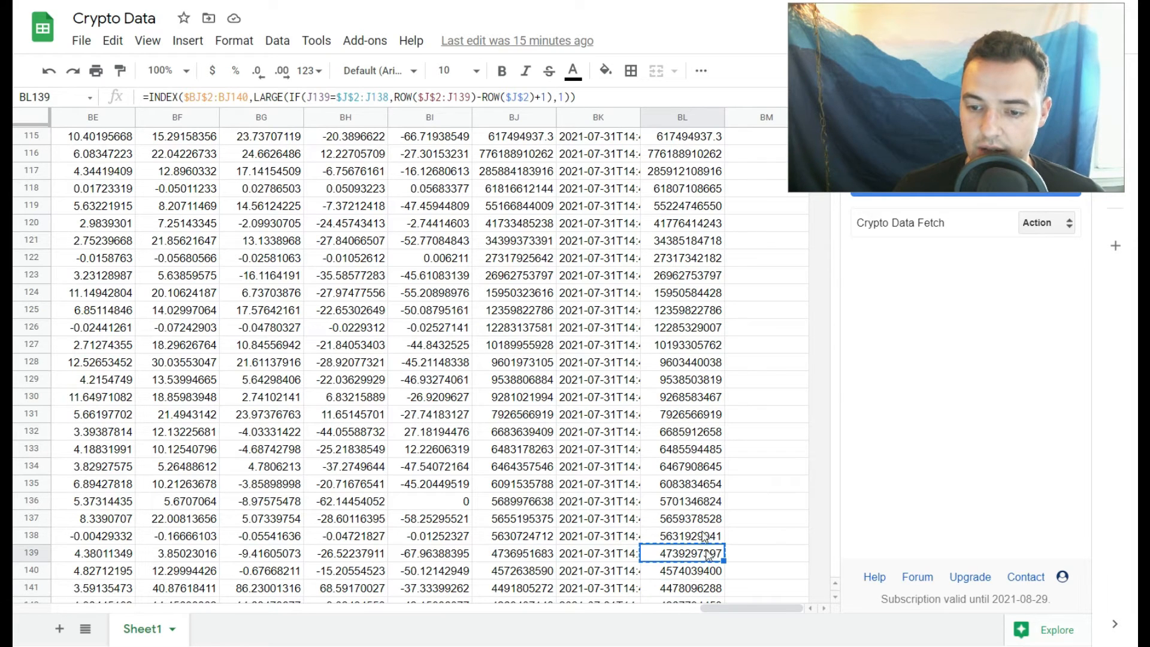
key(Return)
key(Return)
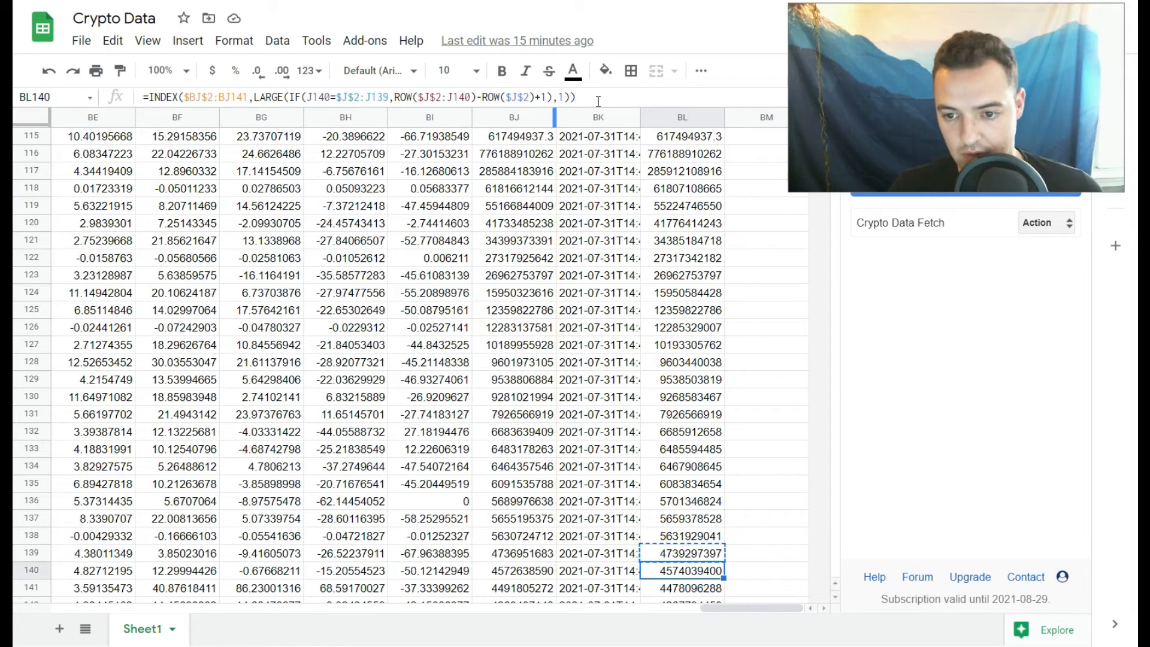
key(Return)
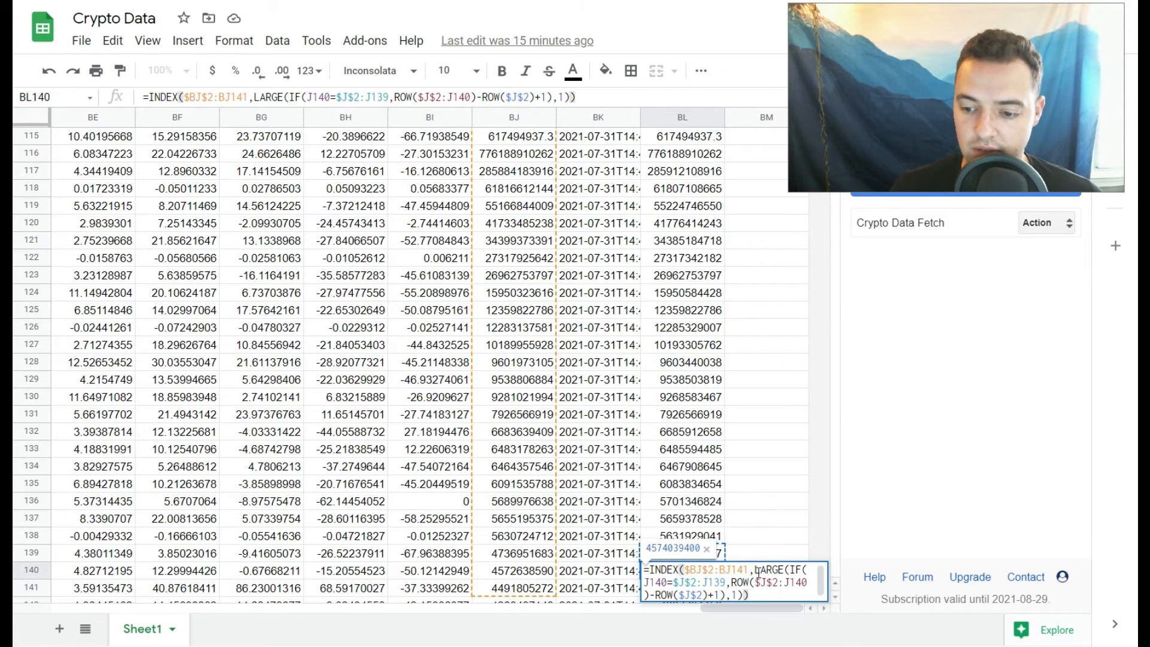
key(Return)
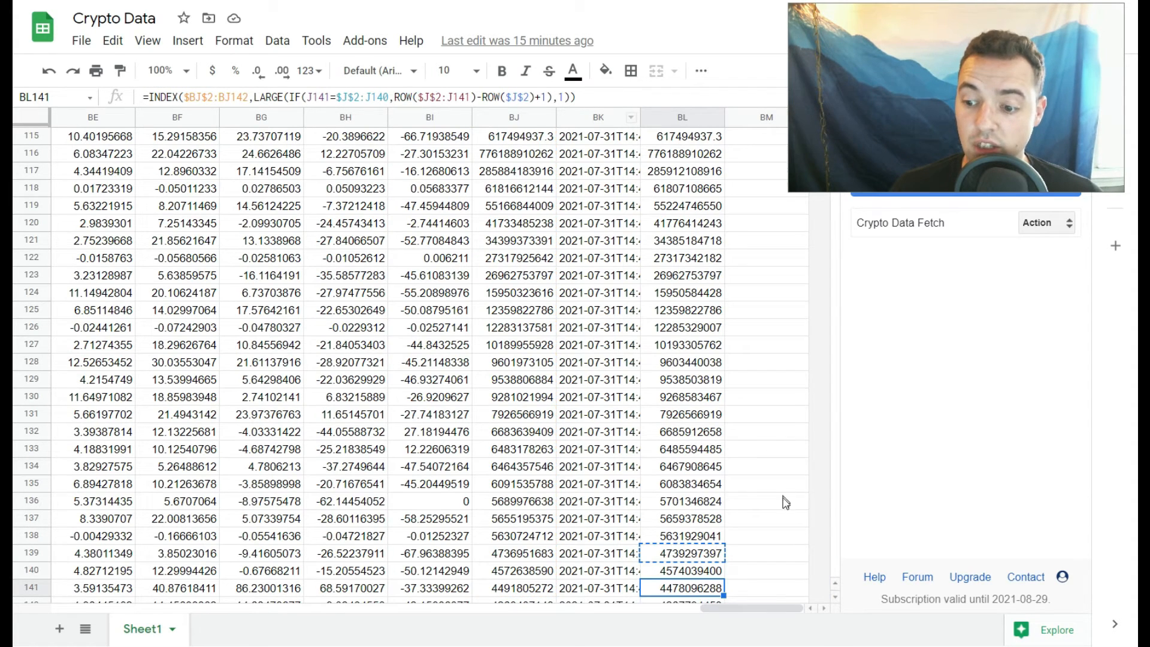
Check the previousMarketCap formula in BL3 near the start of the data
scroll(832, 522, down, 1)
scroll(825, 305, up, 5)
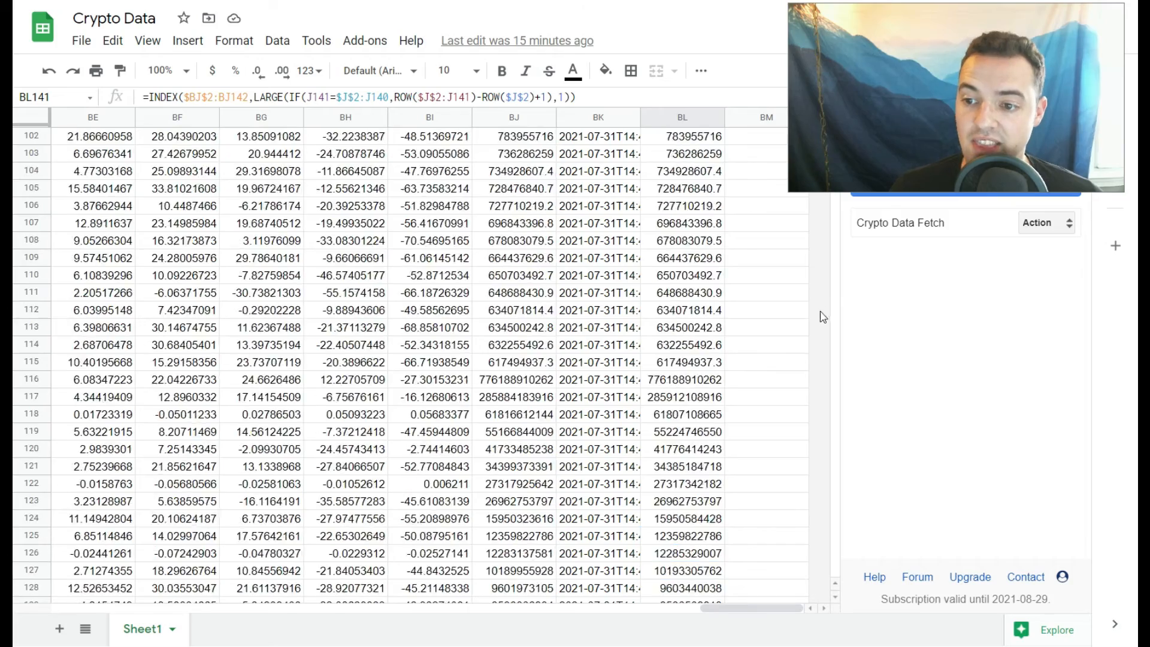
scroll(824, 317, up, 4)
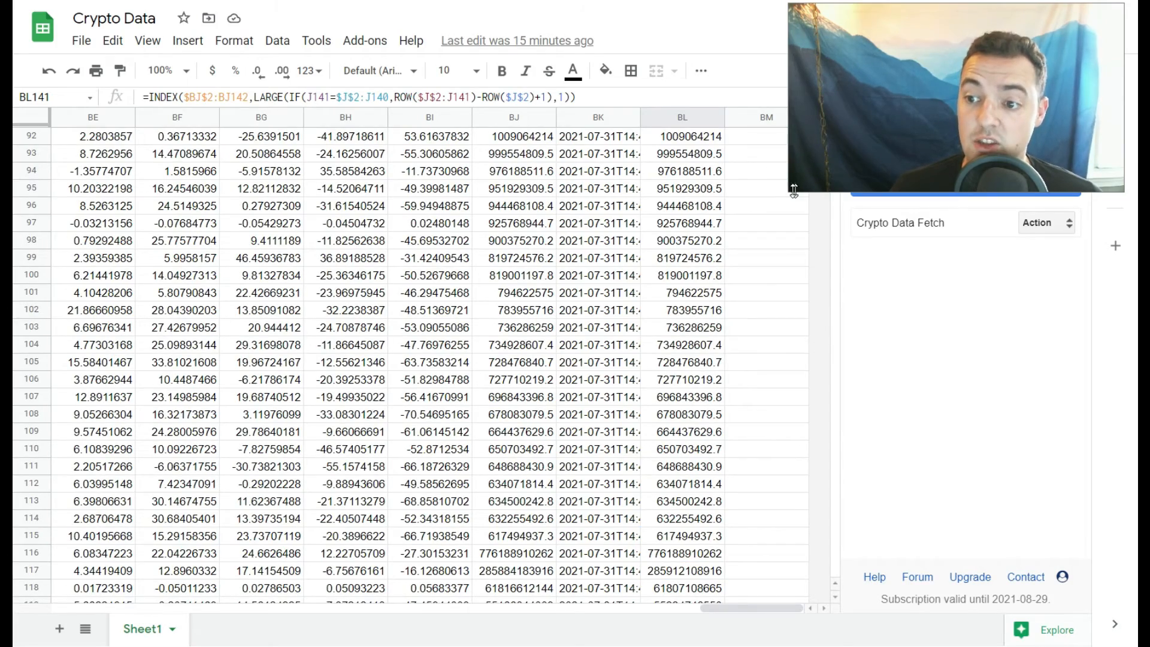
drag(791, 191, 845, 122)
click(689, 201)
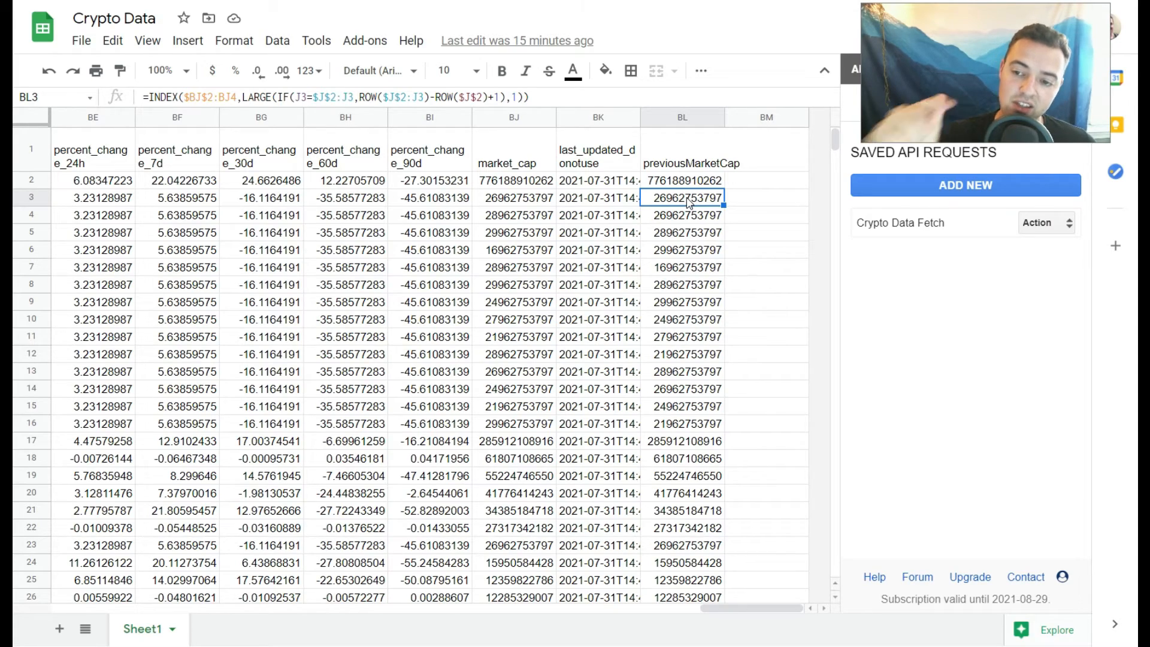
Fill the previousMarketCap formula from the last data row, BL315, down to BL318 and on to BL320
drag(835, 143, 839, 173)
scroll(839, 169, up, 10)
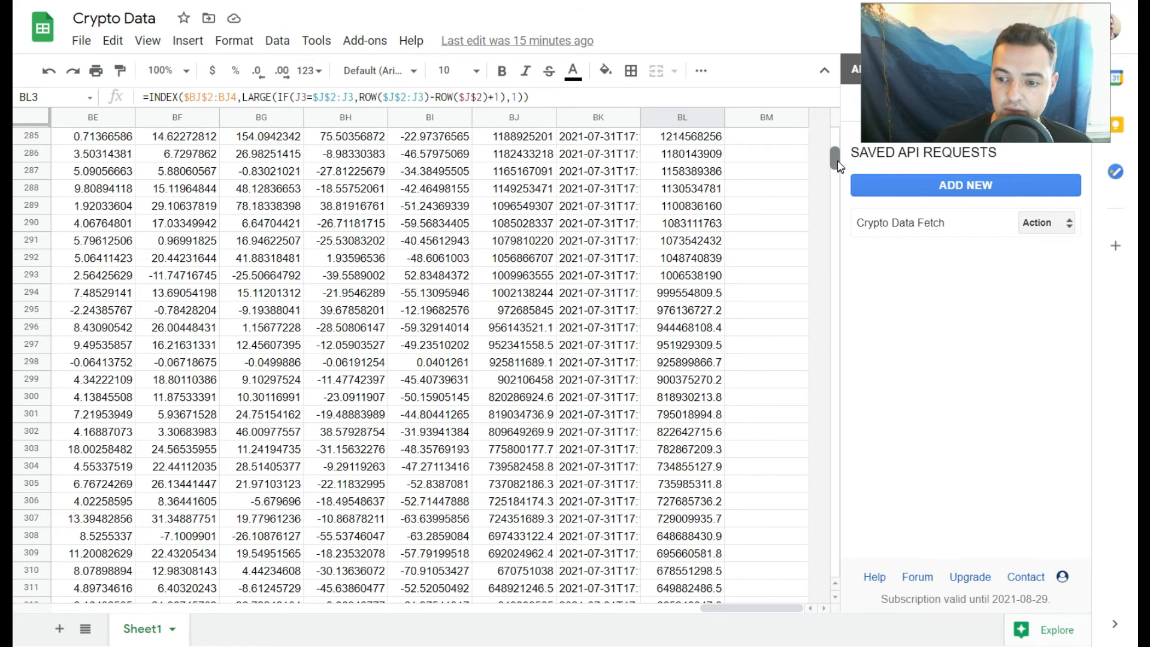
scroll(745, 308, down, 2)
click(684, 507)
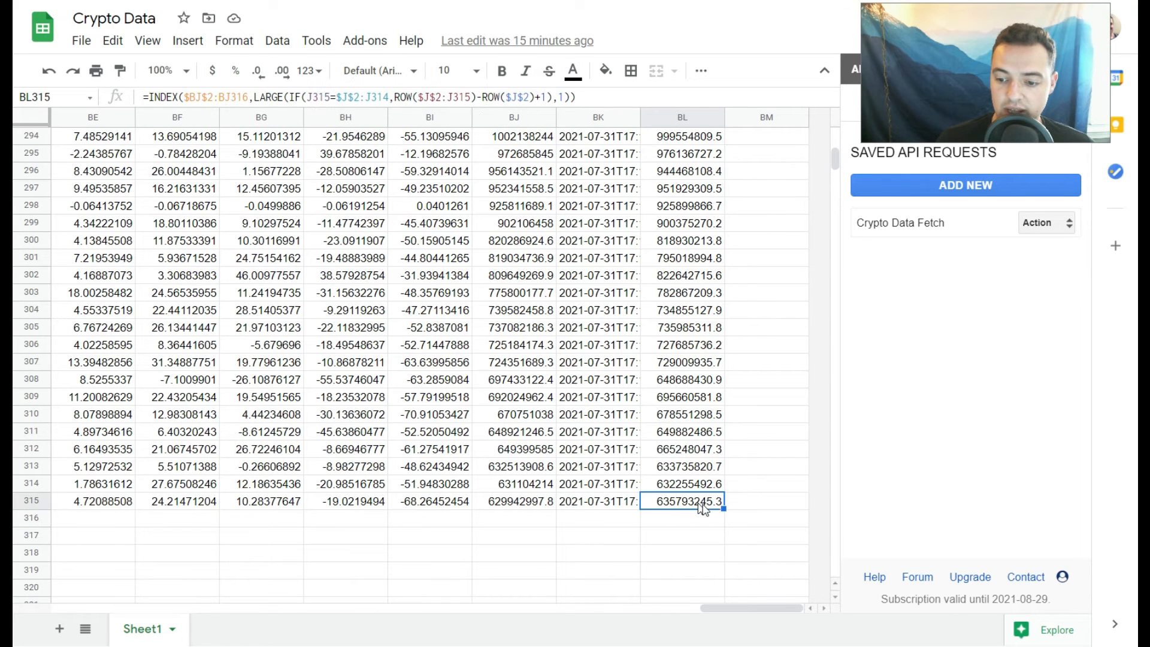
drag(724, 506, 726, 560)
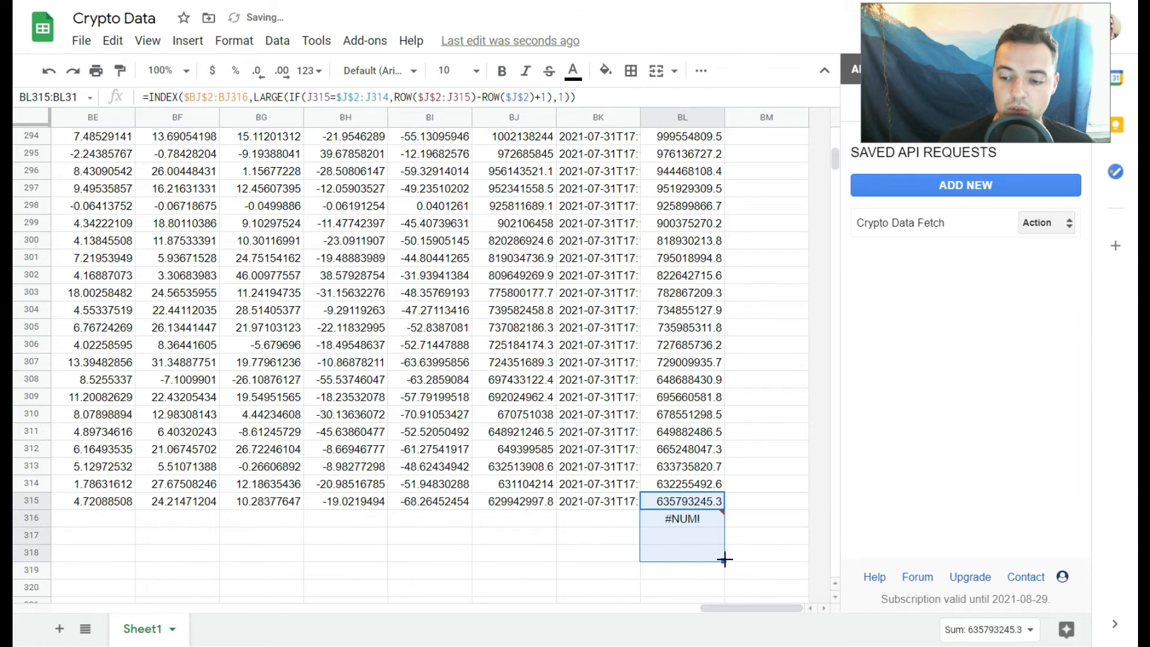
mouse_move(709, 521)
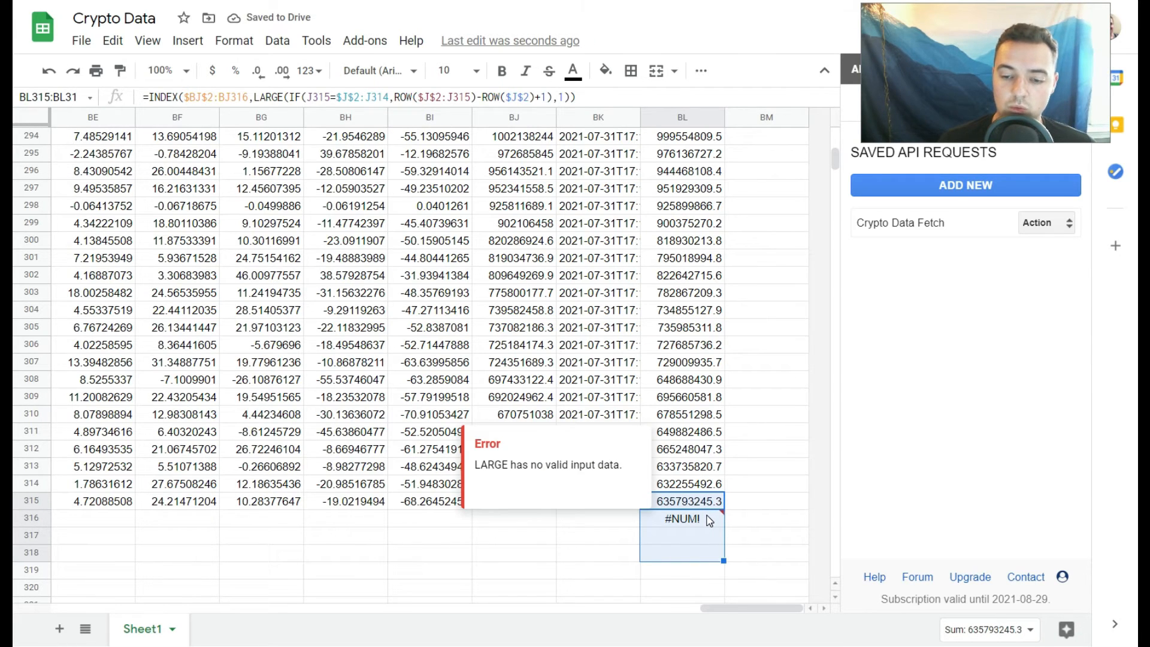
drag(723, 560, 727, 593)
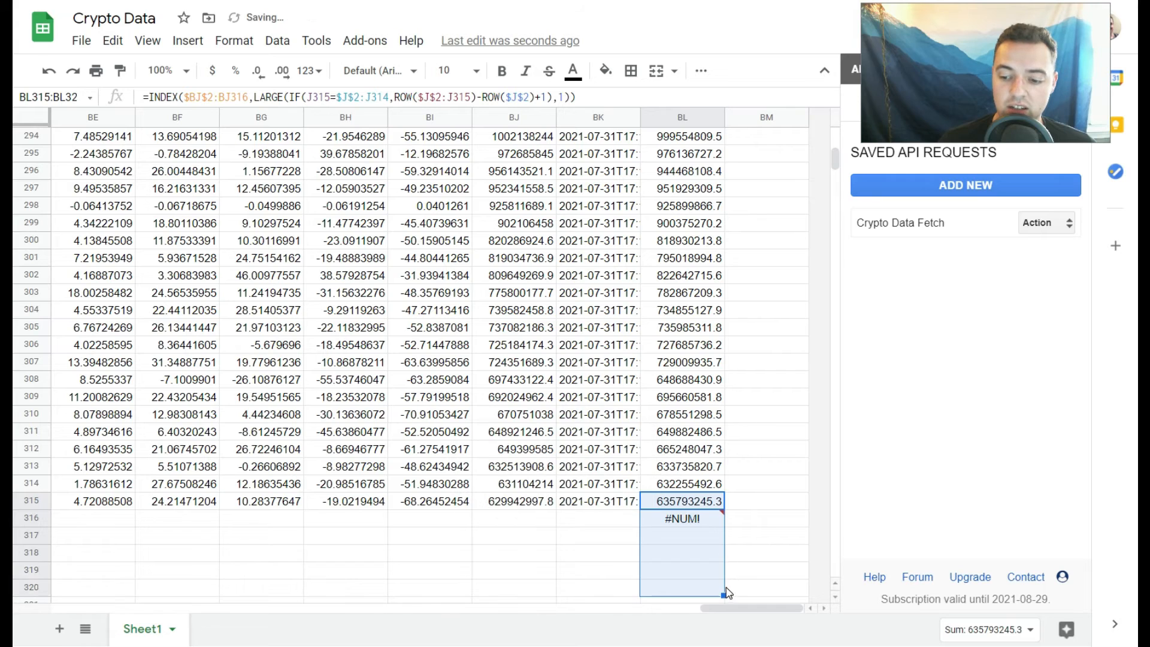
Remove the outer IF(BK316 ="","", test and its closing parenthesis from the BL316 formula, leaving only the INDEX part
click(697, 521)
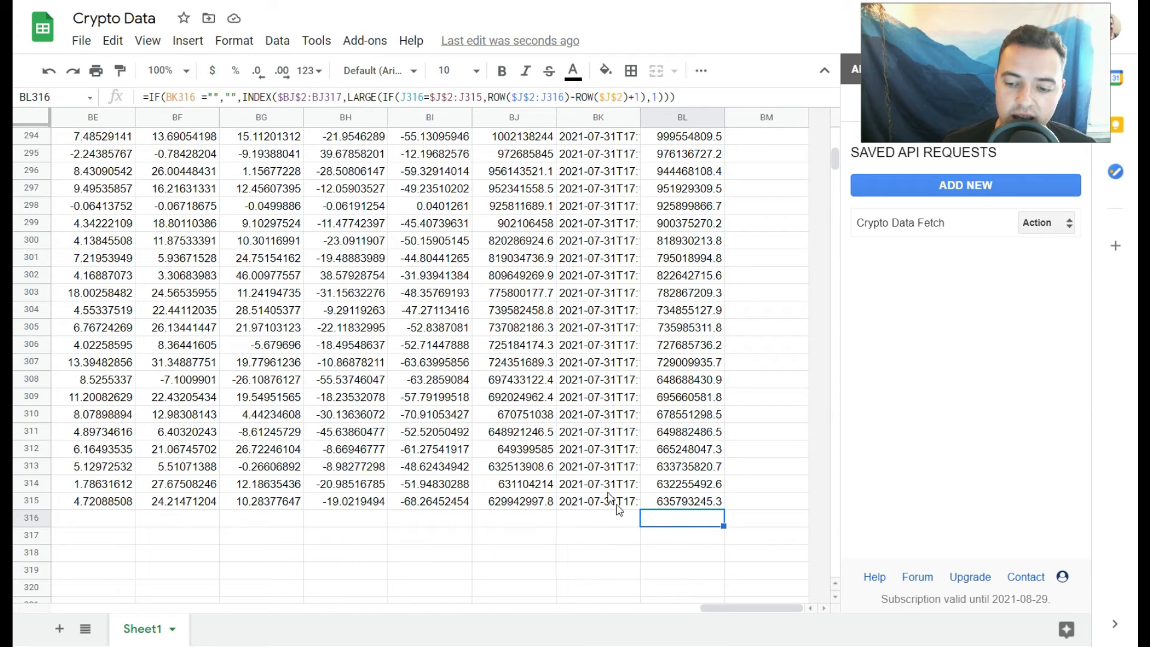
click(243, 98)
drag(242, 98, 142, 99)
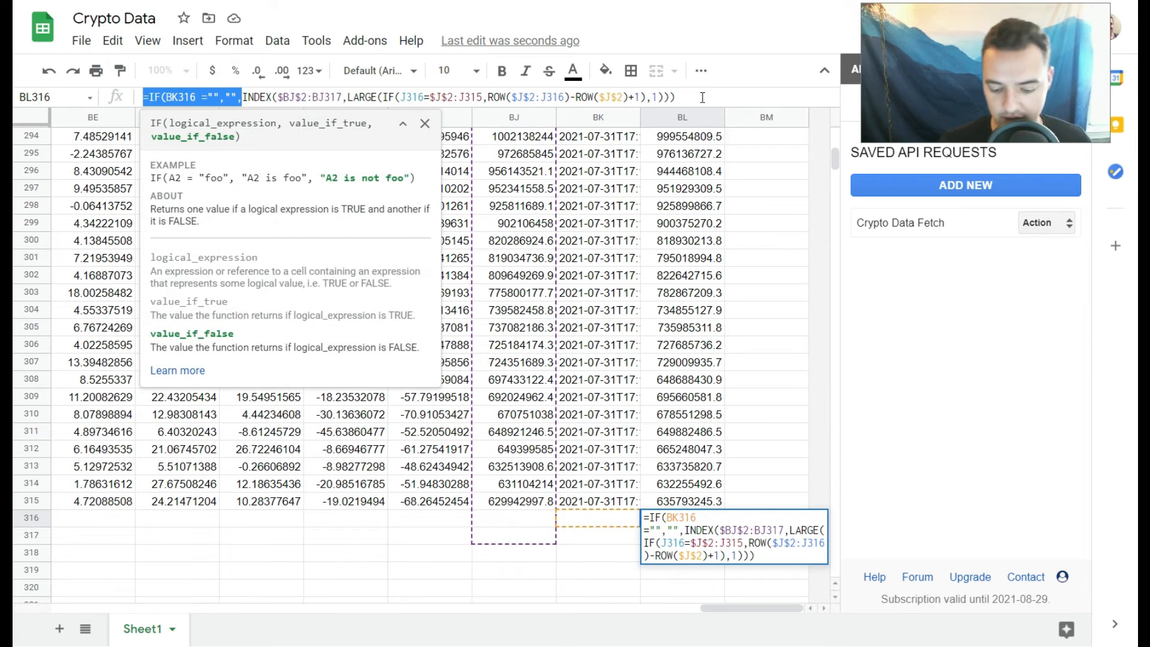
text(=)
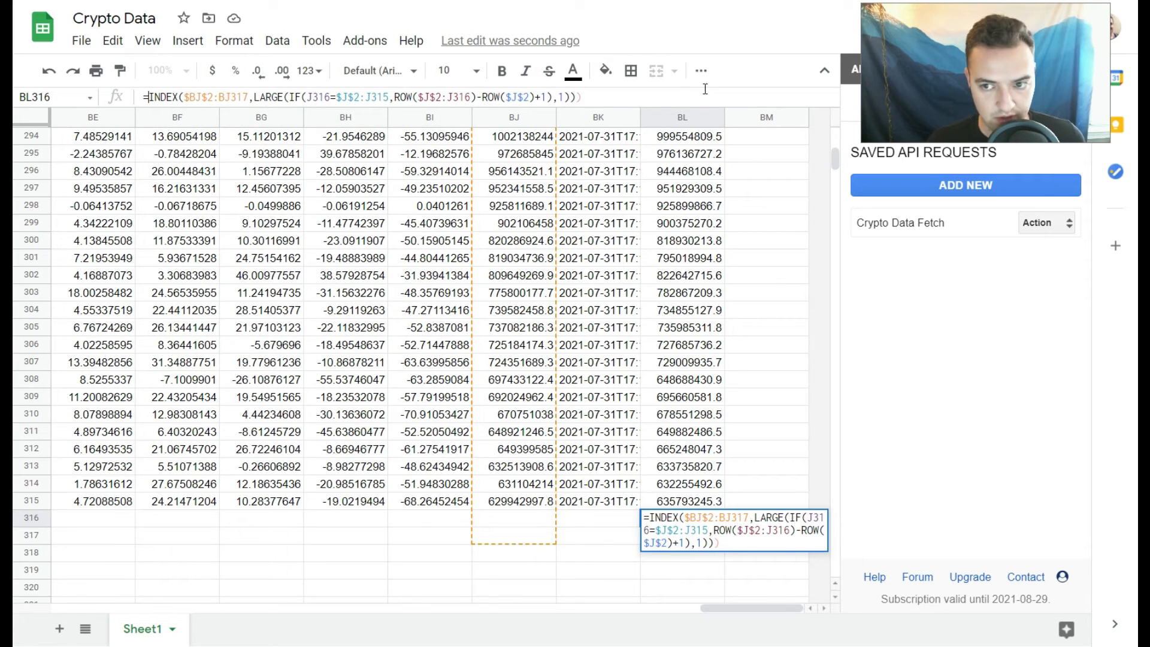
click(616, 99)
key(BackSpace)
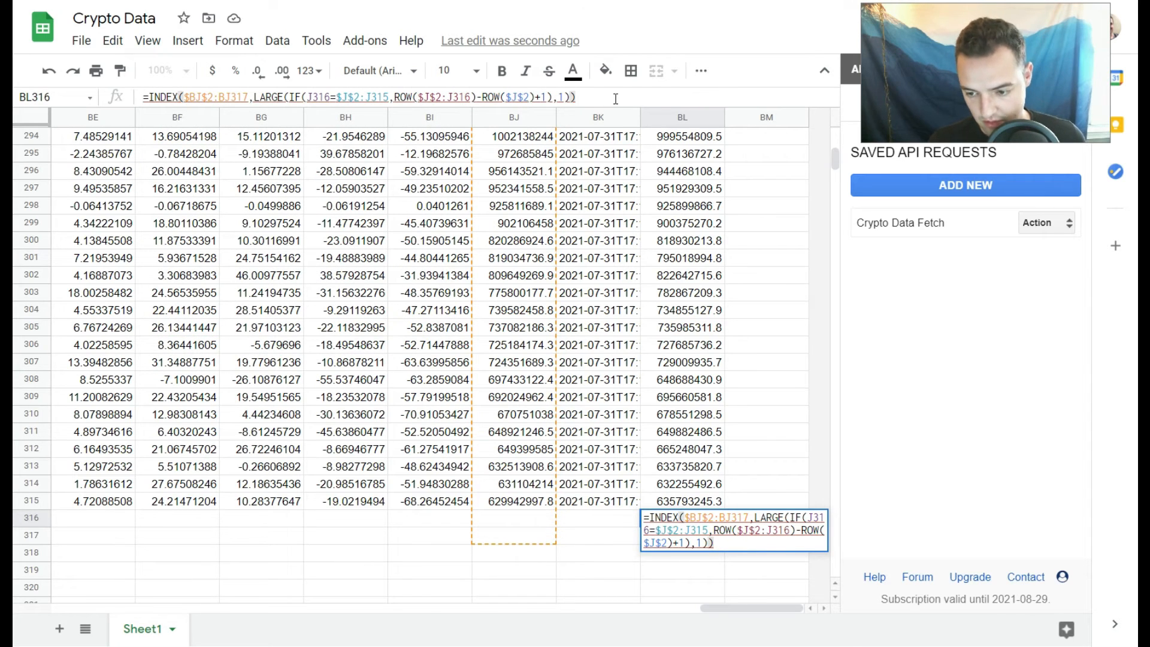
key(Return)
mouse_move(713, 521)
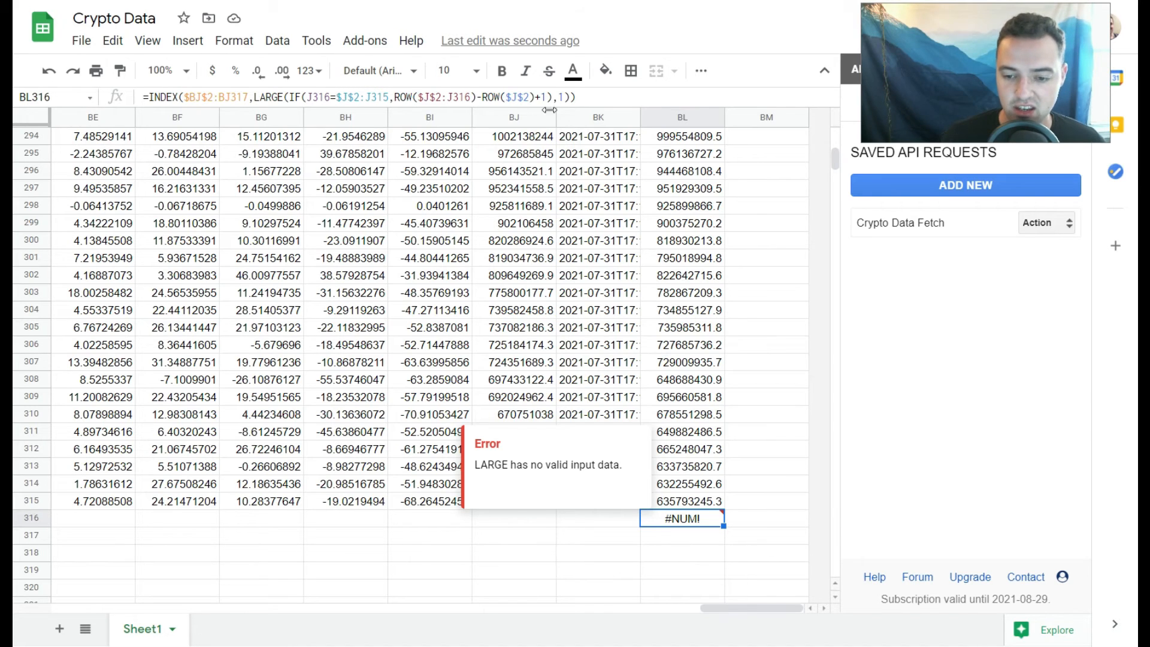
Wrap the INDEX formula in BL316 in IF(BK316 ="","",…) so it returns blank for rows without data
click(149, 99)
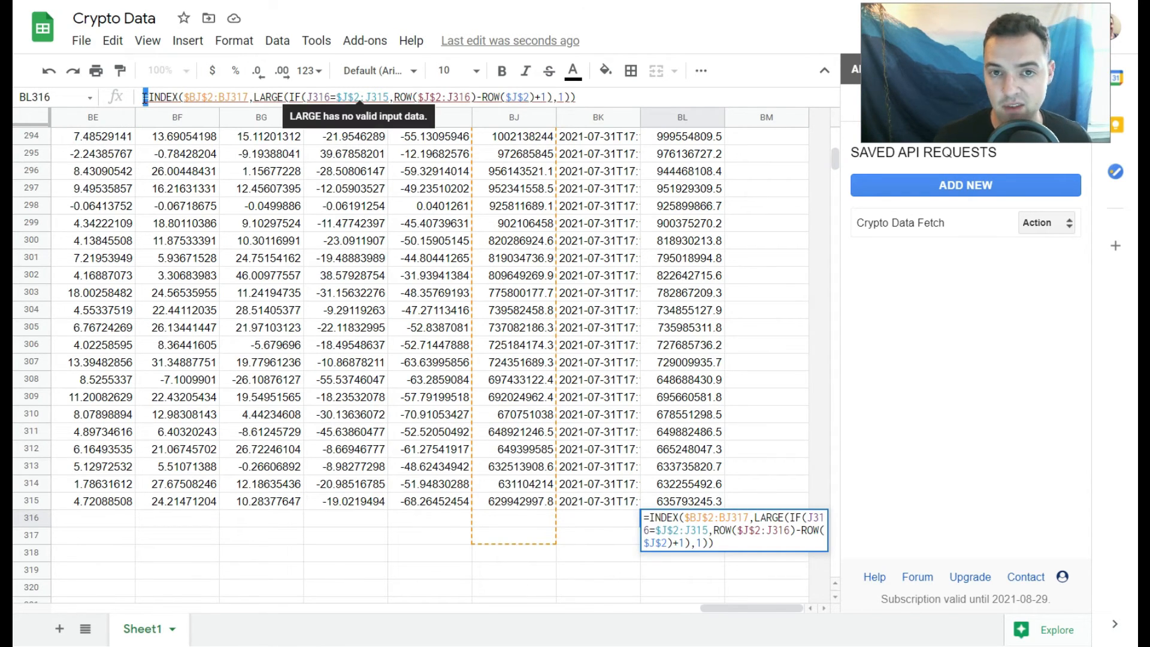
text(IF(BK316 ="","",)
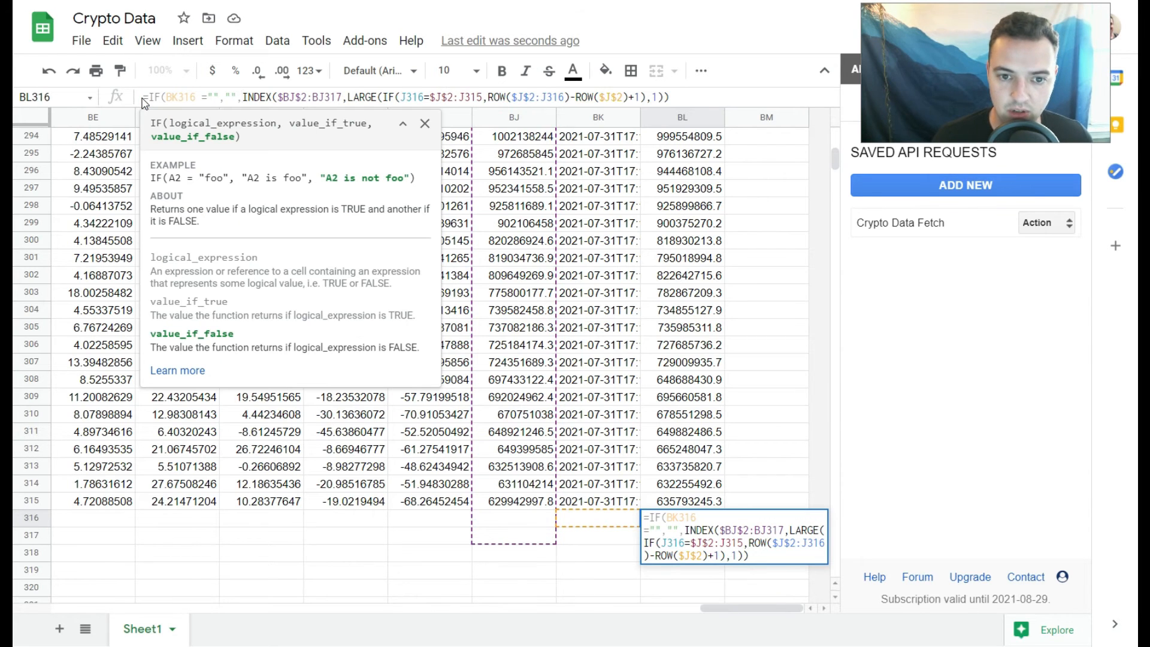
click(682, 99)
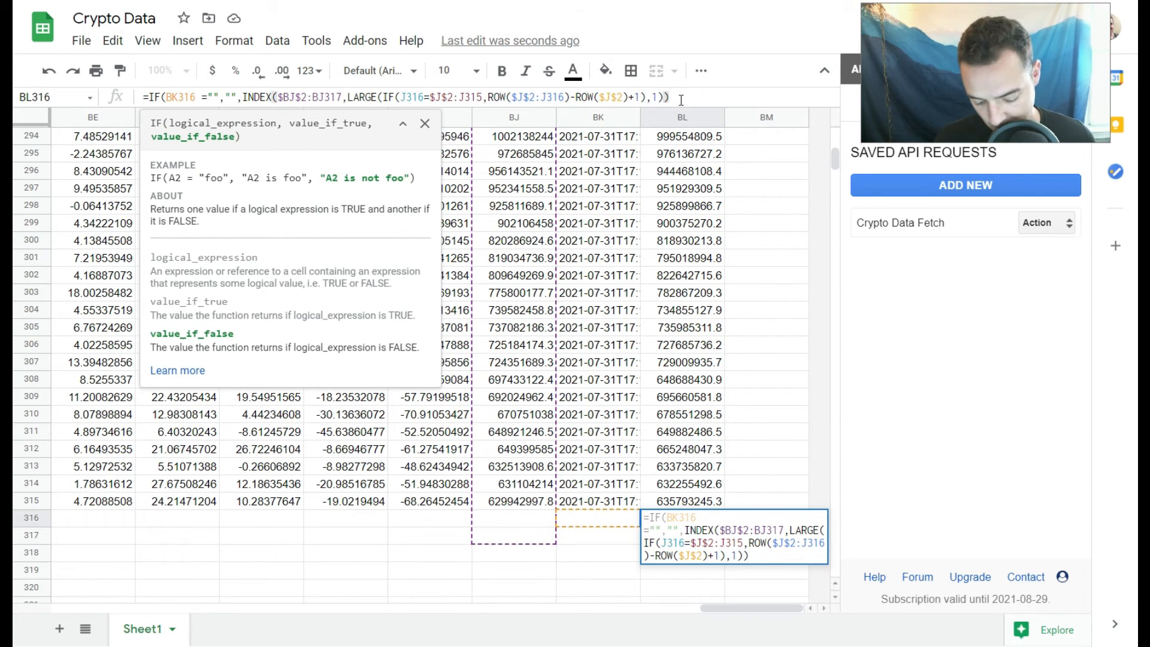
text())
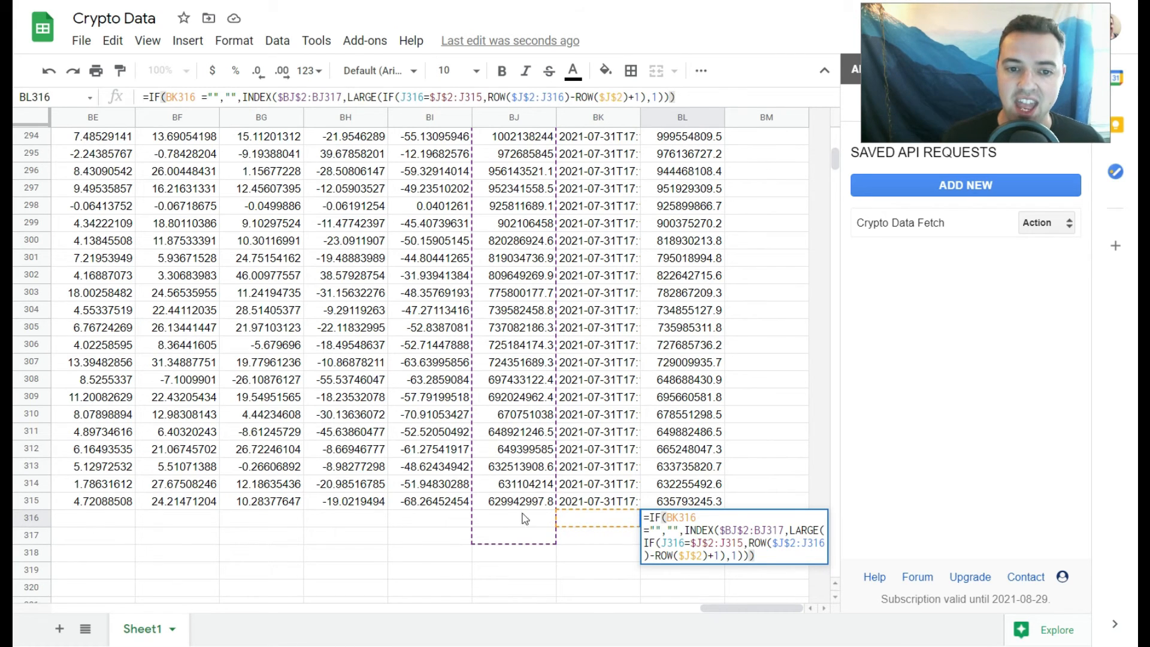
click(232, 95)
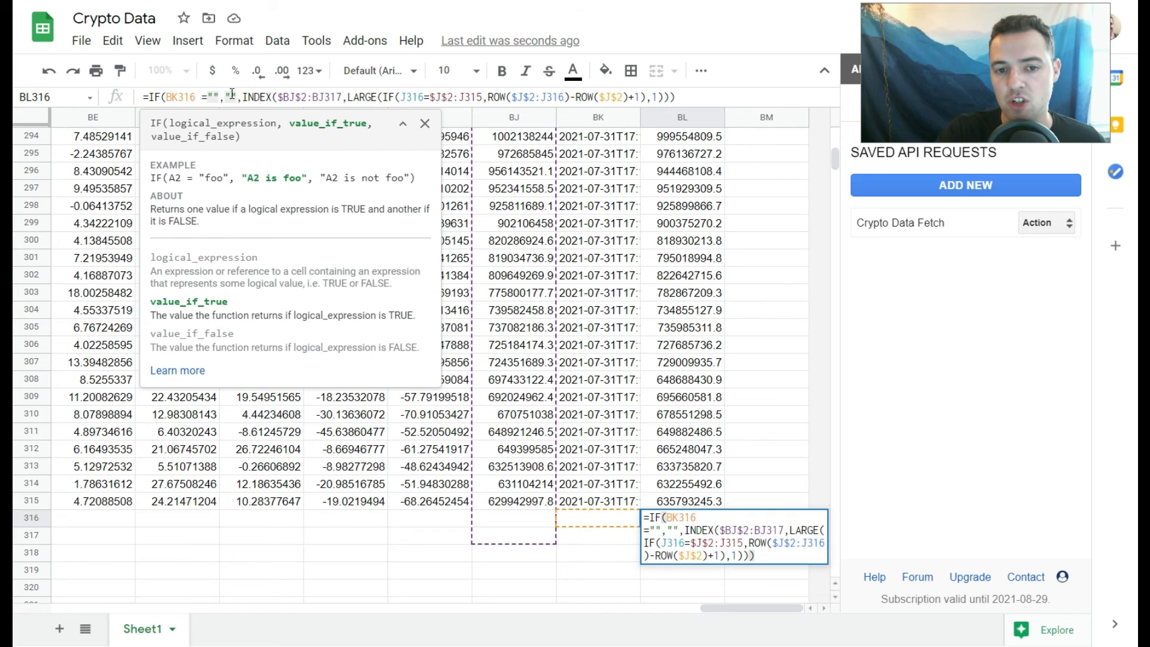
click(695, 98)
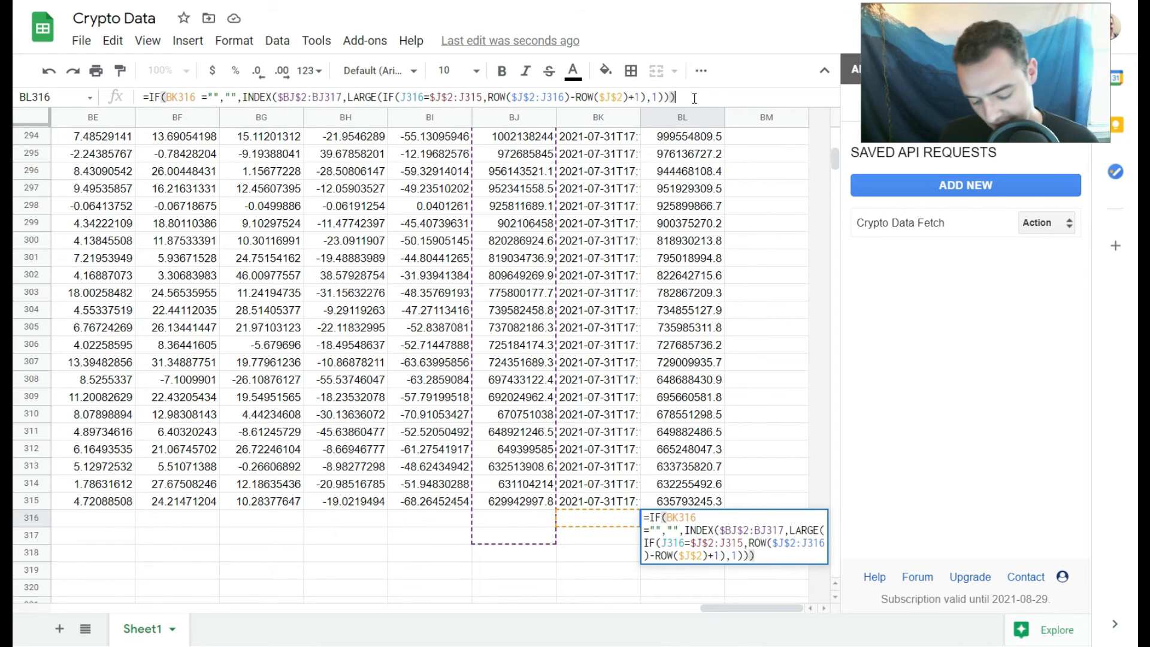
key(Return)
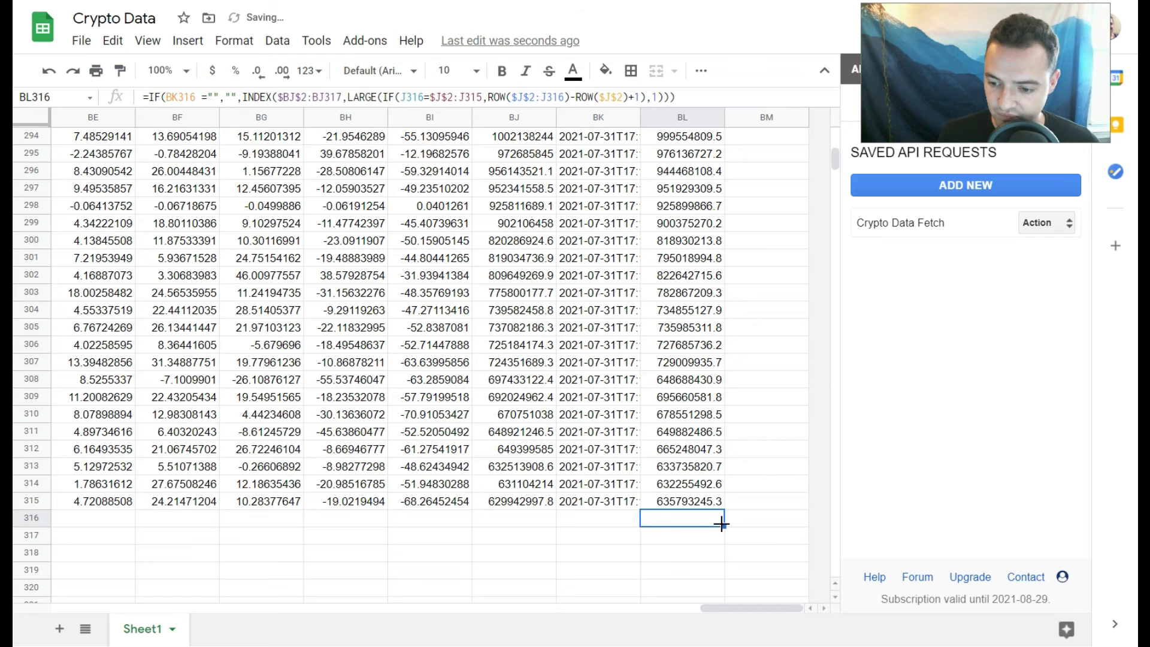
Fill the IF-wrapped previousMarketCap formula from BL316 down the empty rows through BL2680
drag(723, 524, 724, 605)
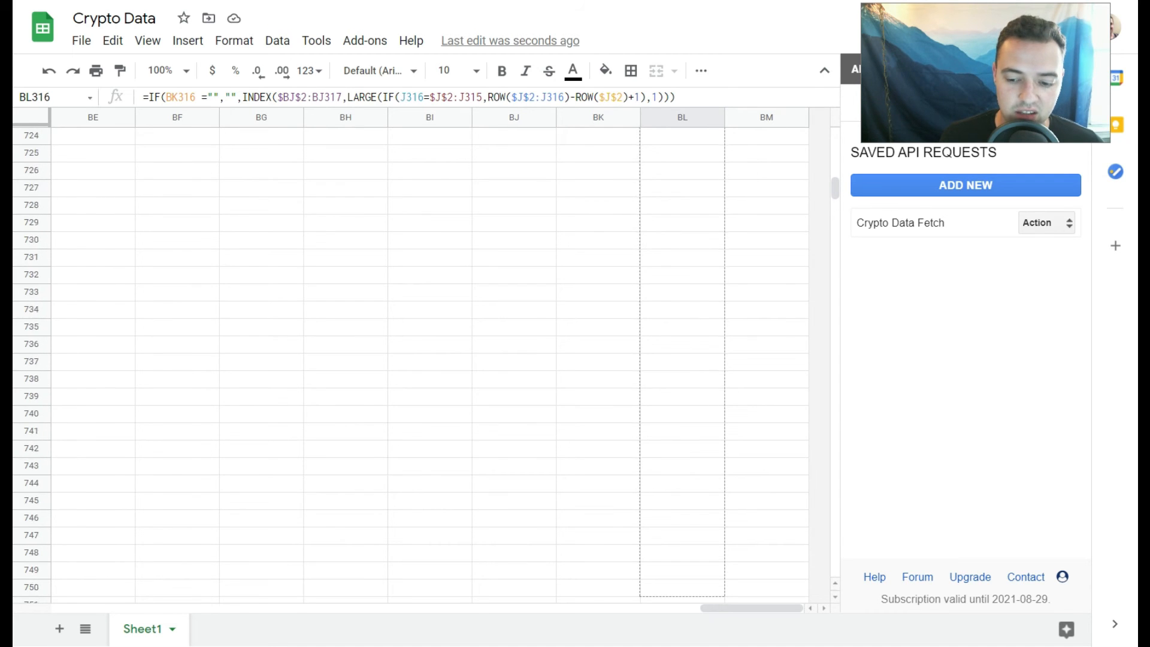
drag(724, 606, 724, 606)
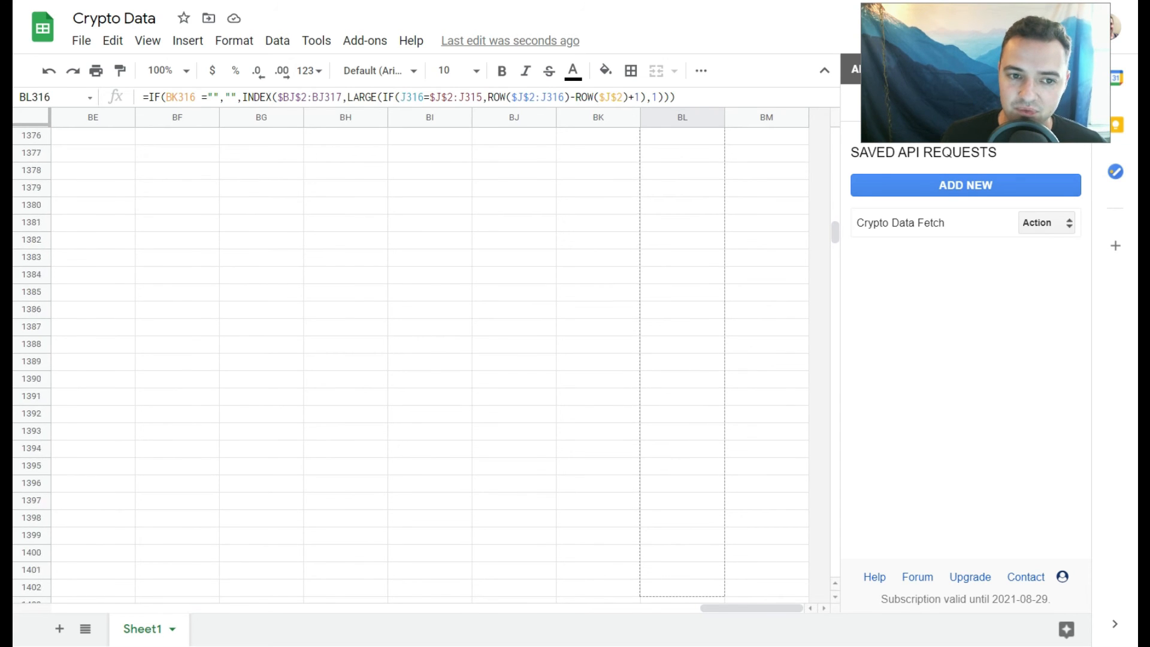
drag(724, 606, 729, 526)
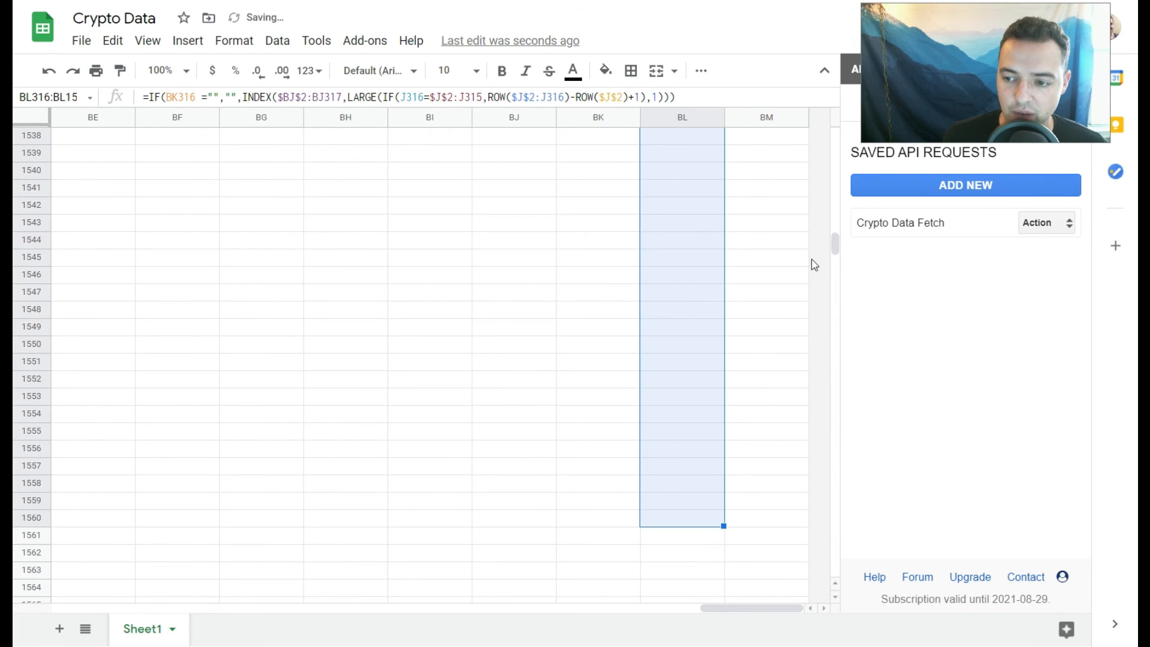
scroll(837, 249, down, 5)
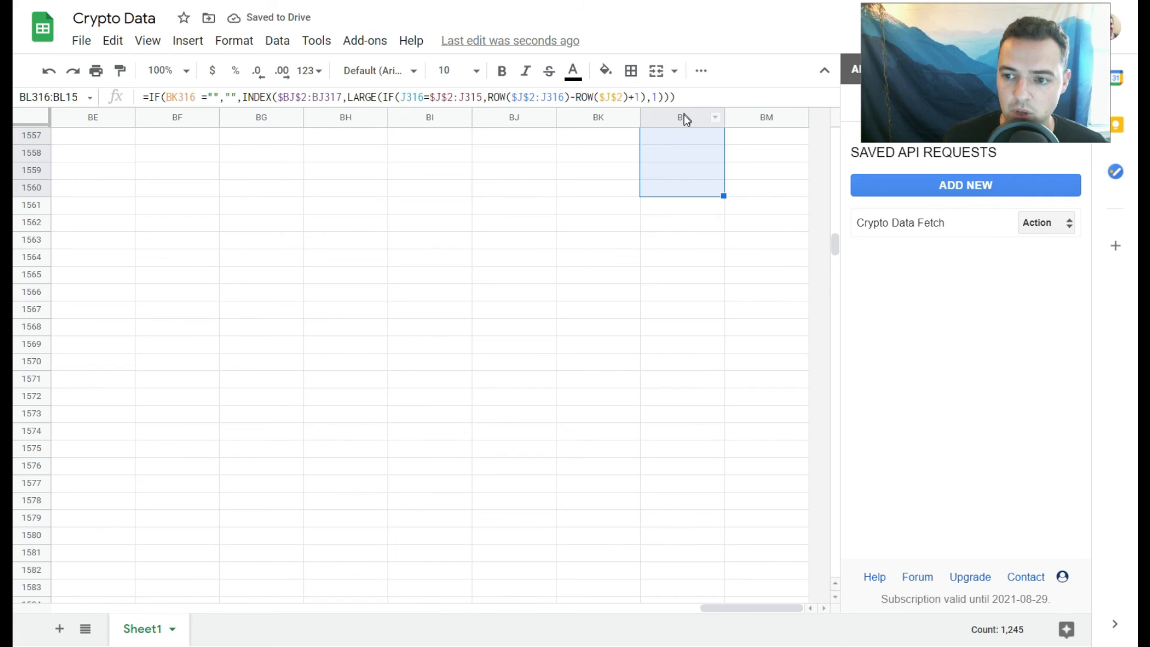
drag(722, 195, 722, 644)
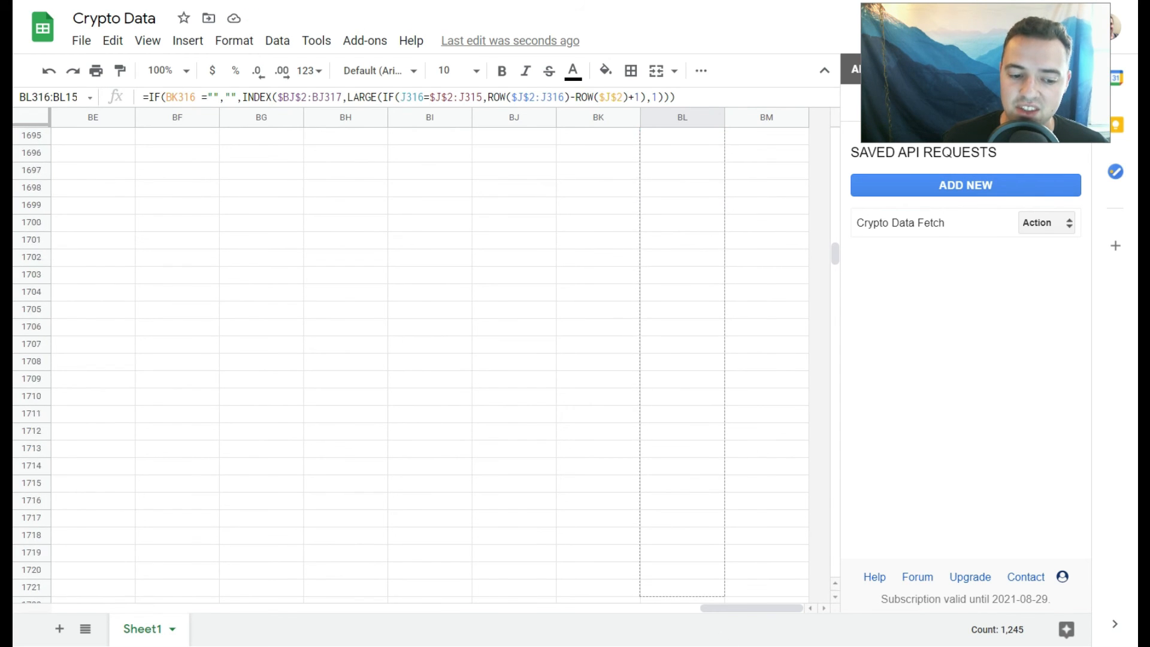
drag(722, 644, 722, 644)
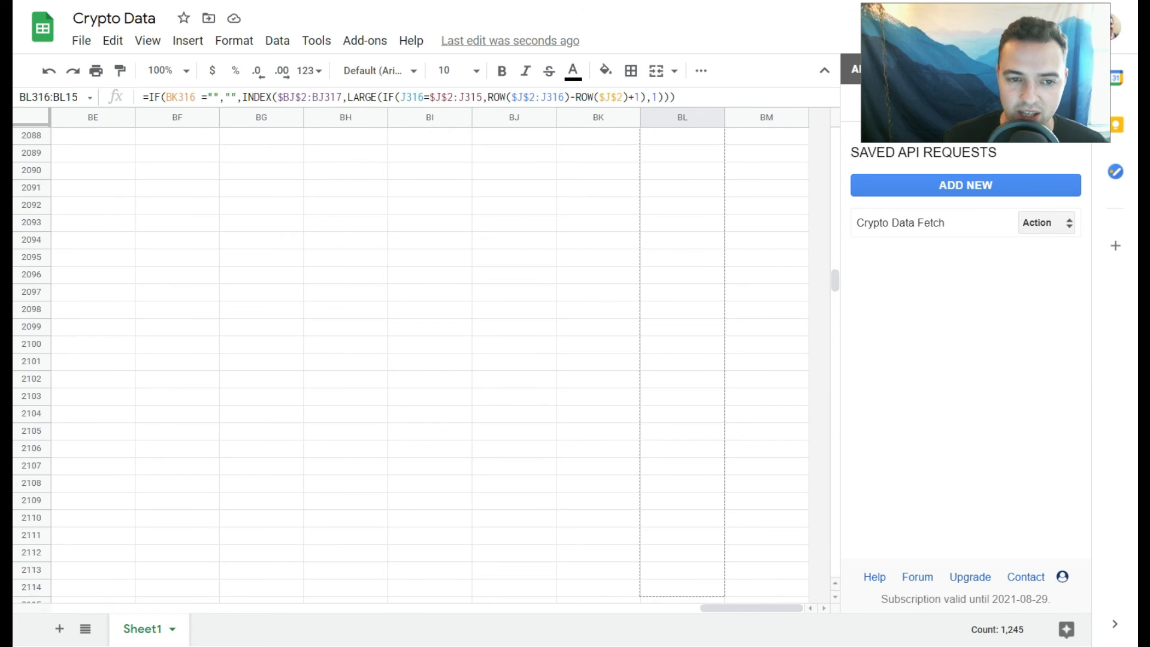
drag(722, 644, 722, 645)
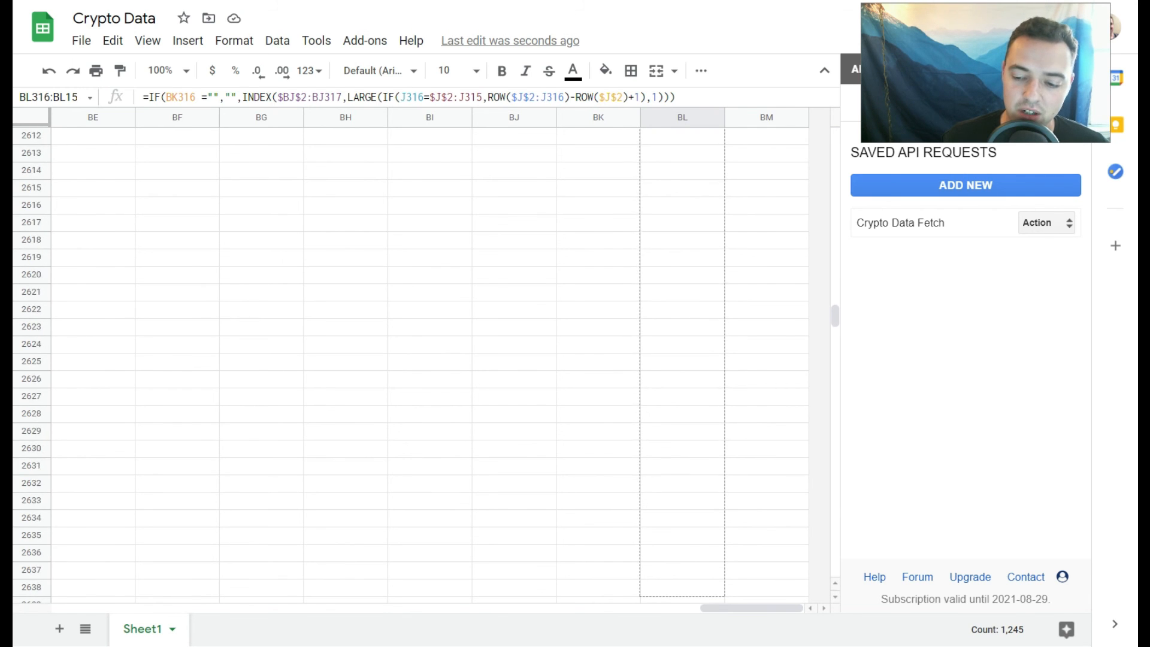
drag(722, 644, 722, 644)
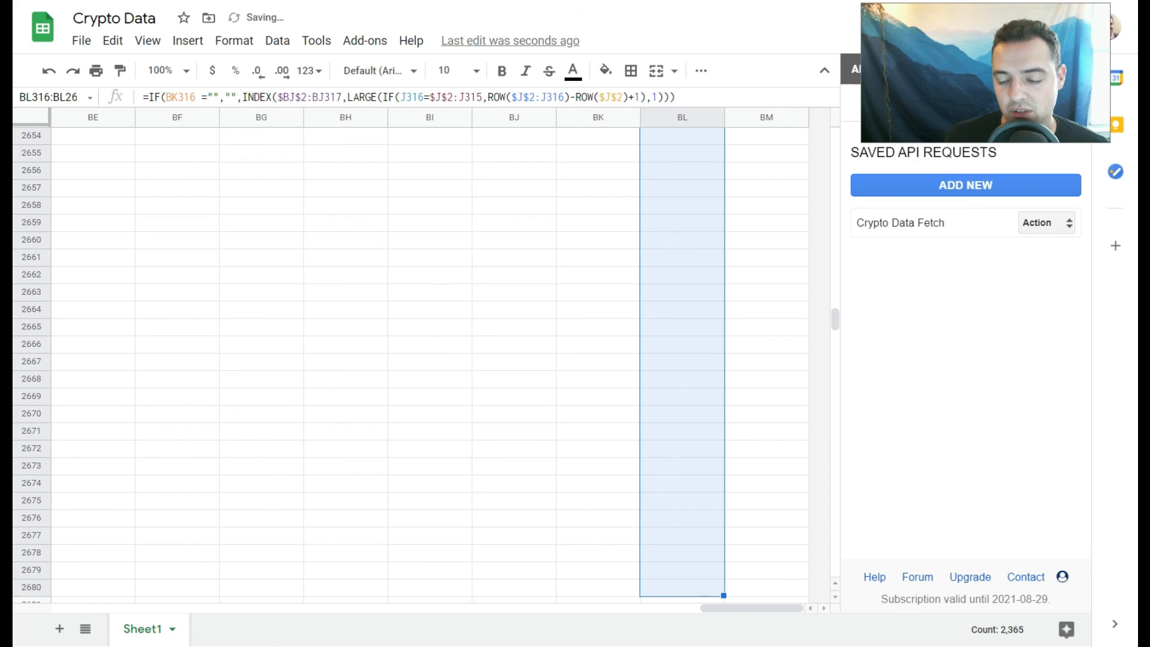
Return to the end of the data and check the formulas in BL315, BL316 and BL317
drag(835, 326, 837, 168)
scroll(690, 190, up, 4)
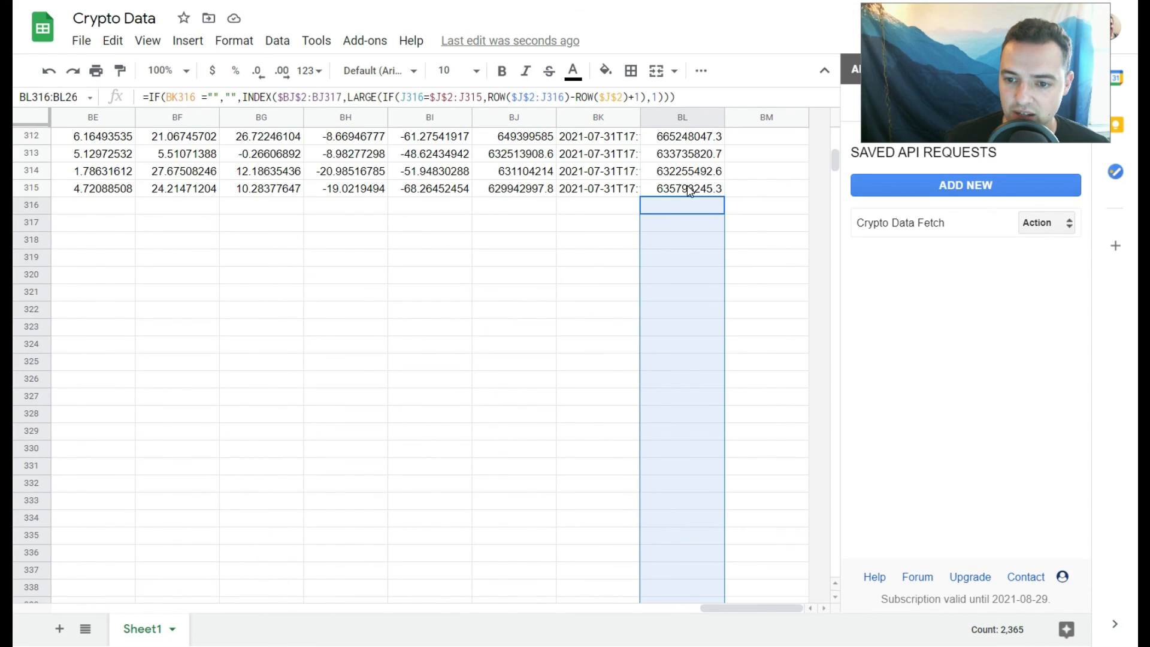
click(690, 191)
click(718, 211)
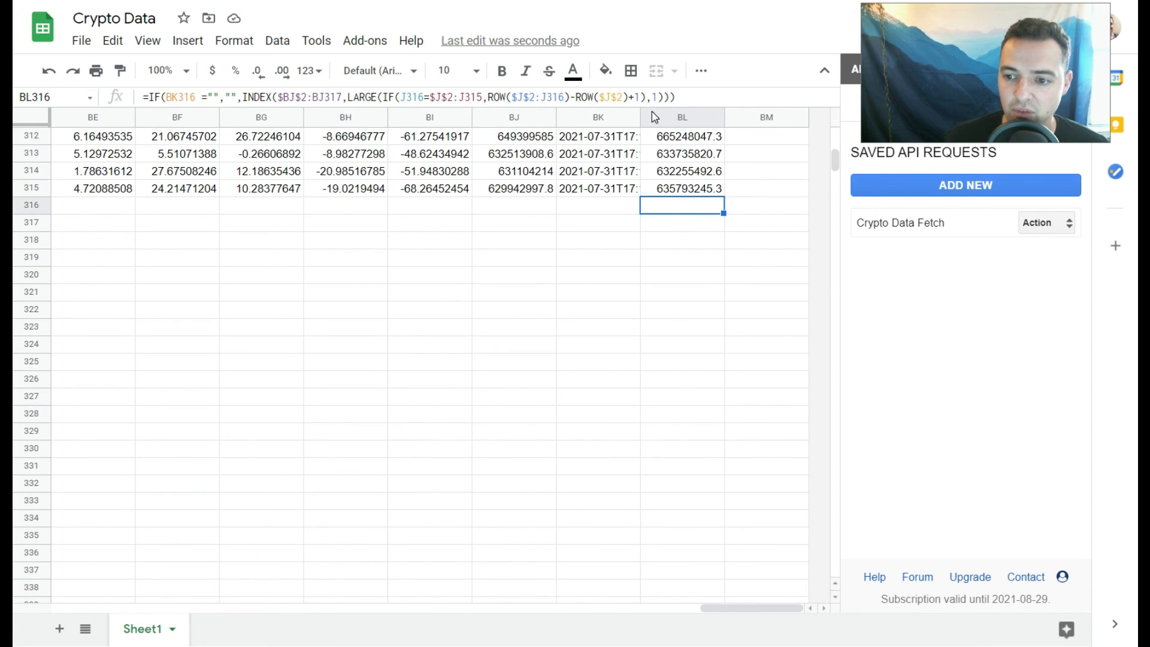
click(676, 228)
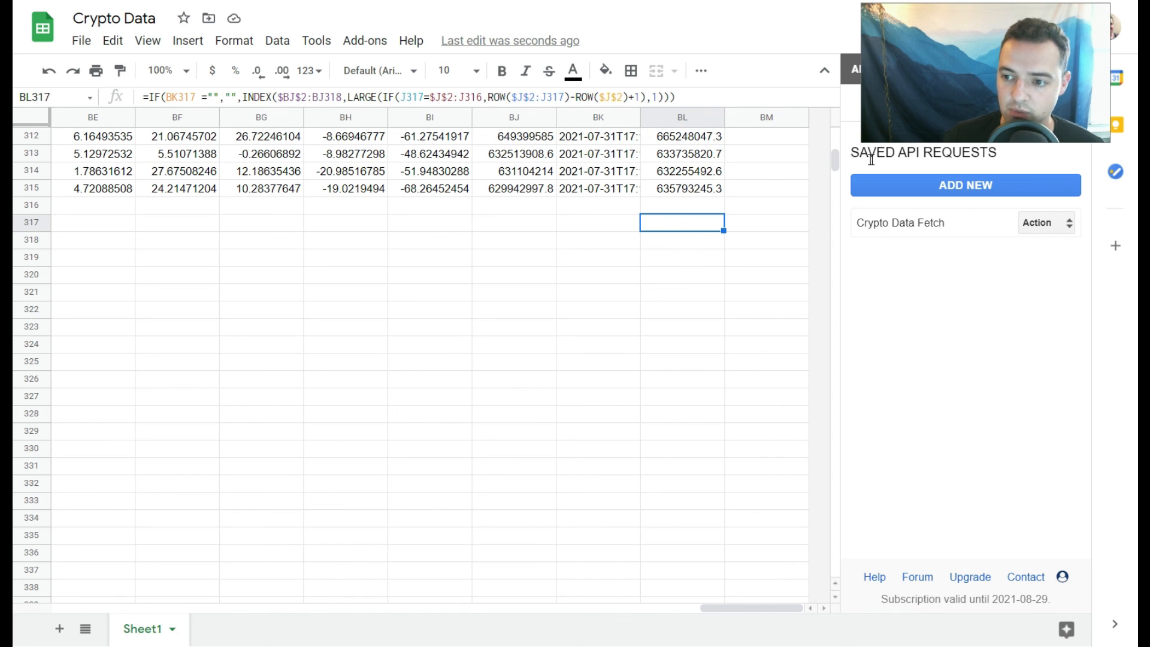
Select the whole previousMarketCap column, BL, from the start of the sheet
drag(835, 160, 835, 139)
click(692, 119)
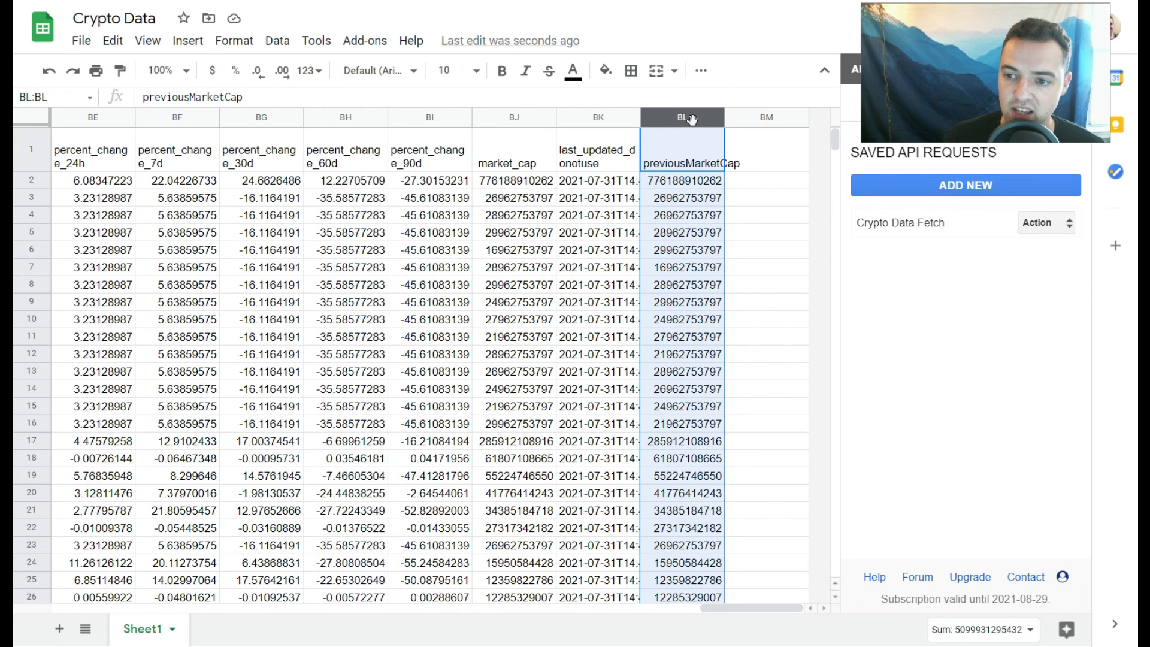